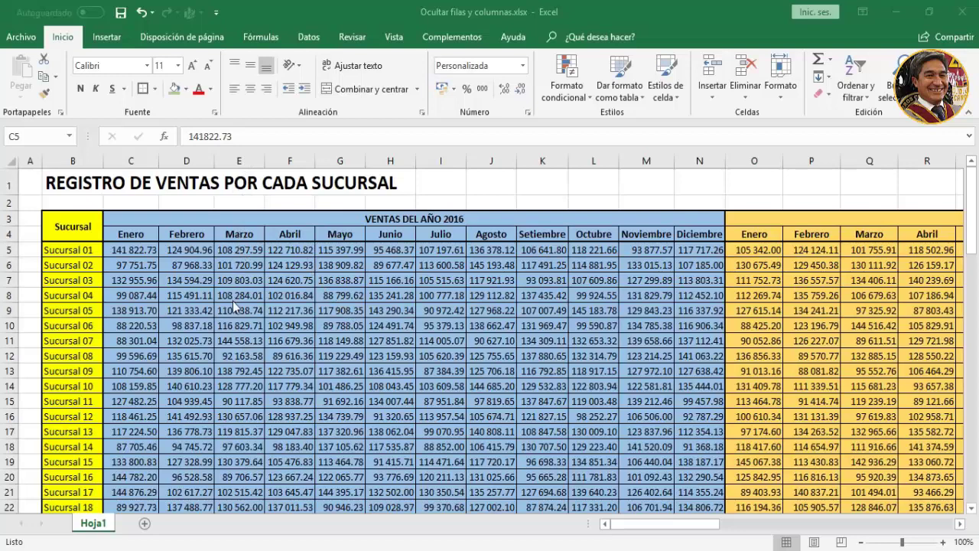
Hide column E (Marzo 2016) from the column's right-click menu
key(Right)
key(Right)
key(Right)
click(238, 160)
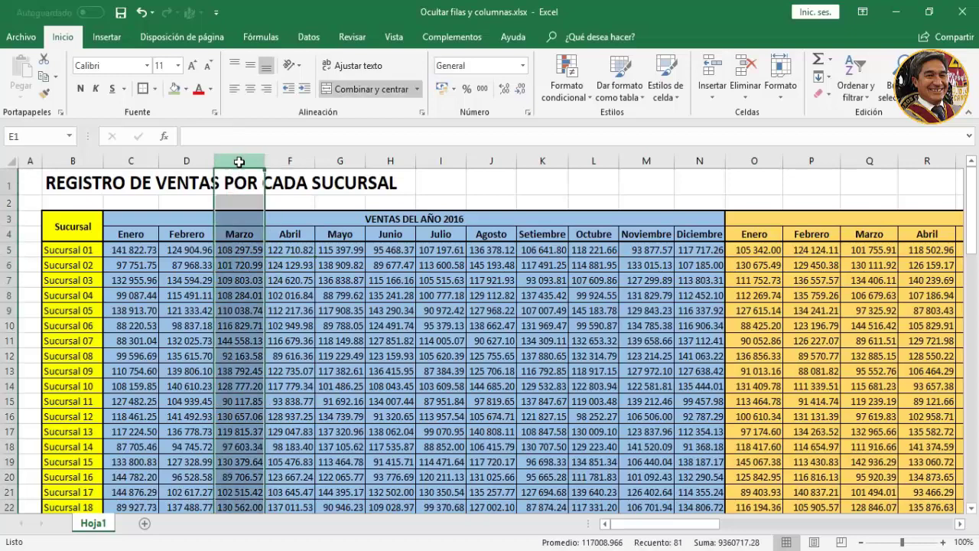
right_click(238, 159)
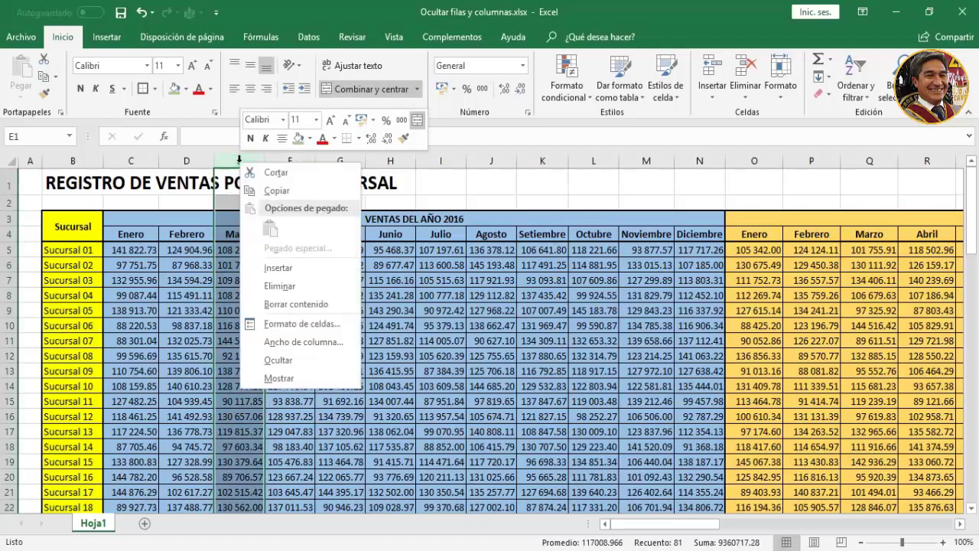
click(277, 361)
click(330, 356)
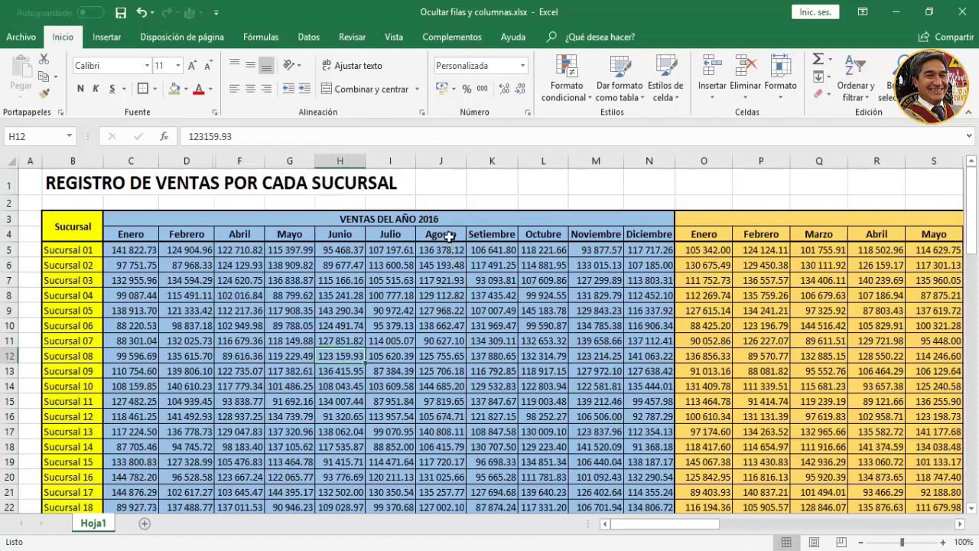
Hide column J (Agosto 2016) with Formato > Ocultar y mostrar > Ocultar columnas
click(444, 160)
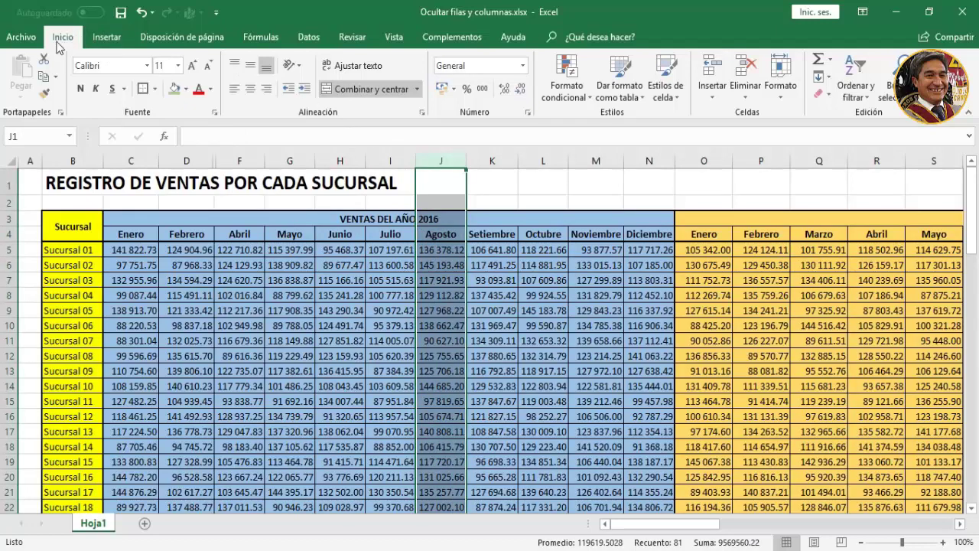
click(782, 97)
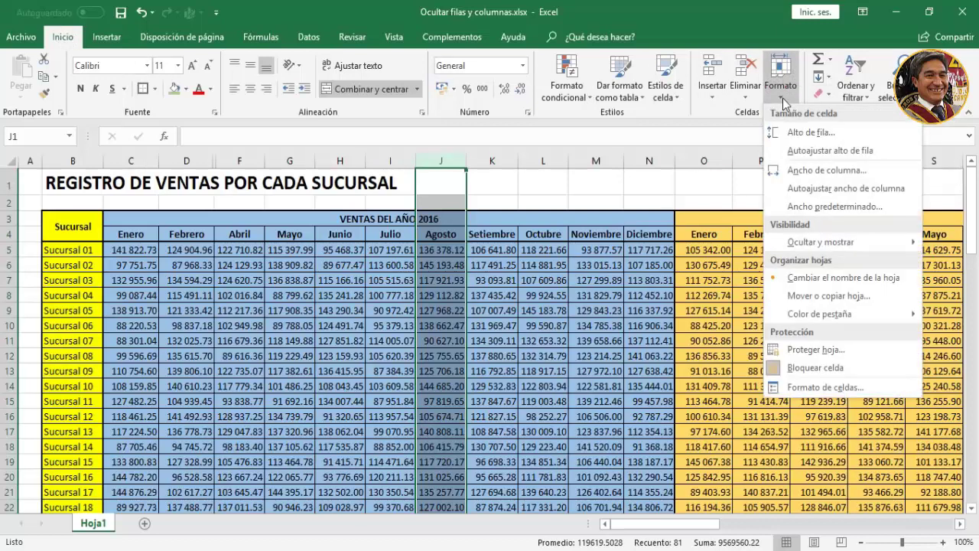
mouse_move(825, 246)
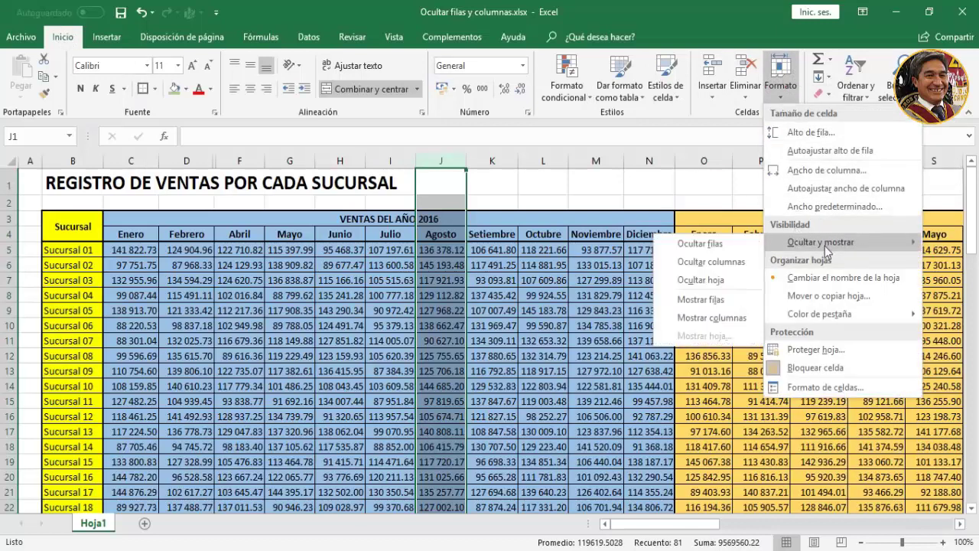
click(719, 270)
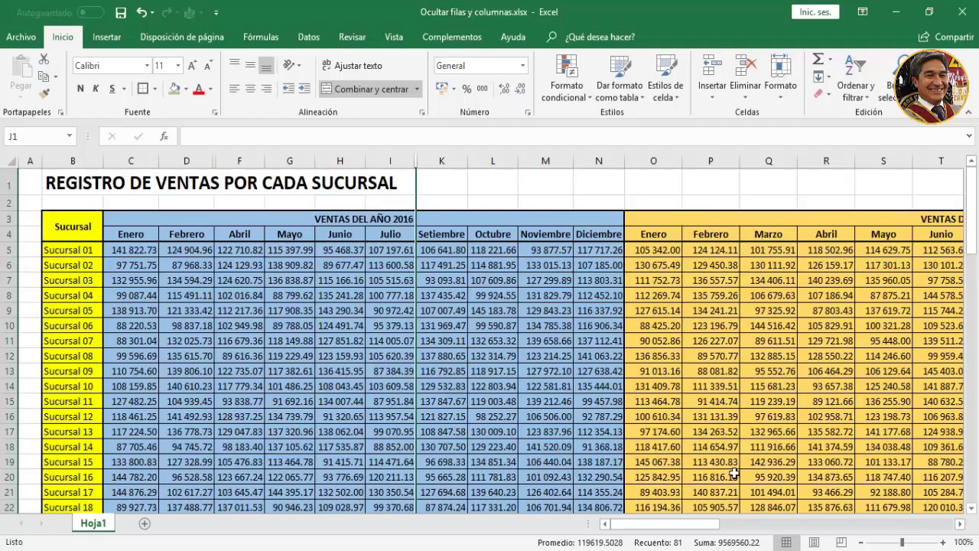
Scroll right and hide column P (Febrero 2017)
scroll(711, 523, right, 2)
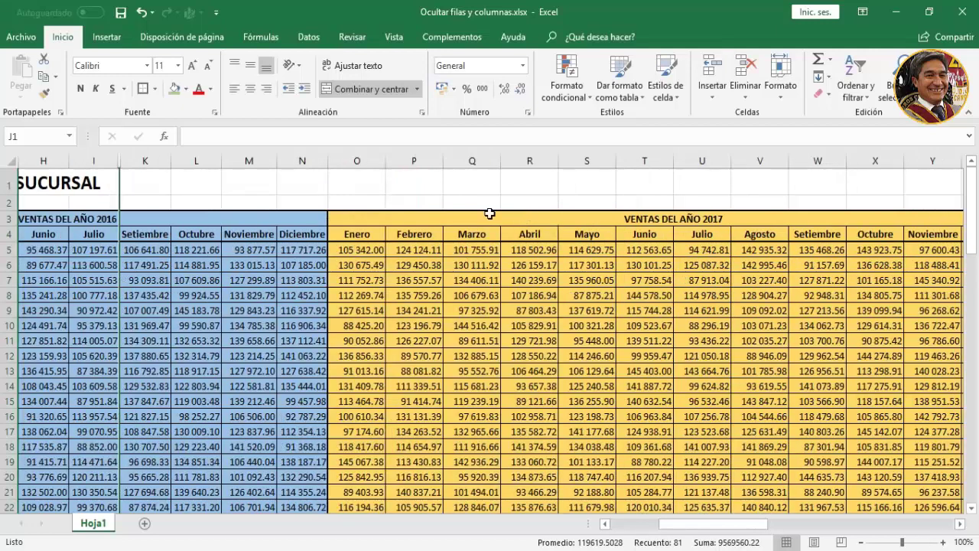
click(415, 160)
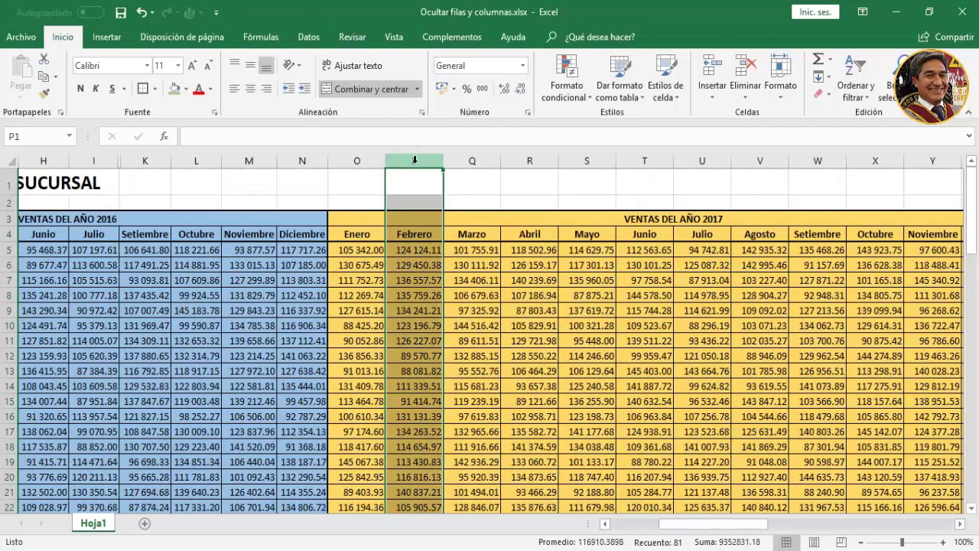
right_click(414, 160)
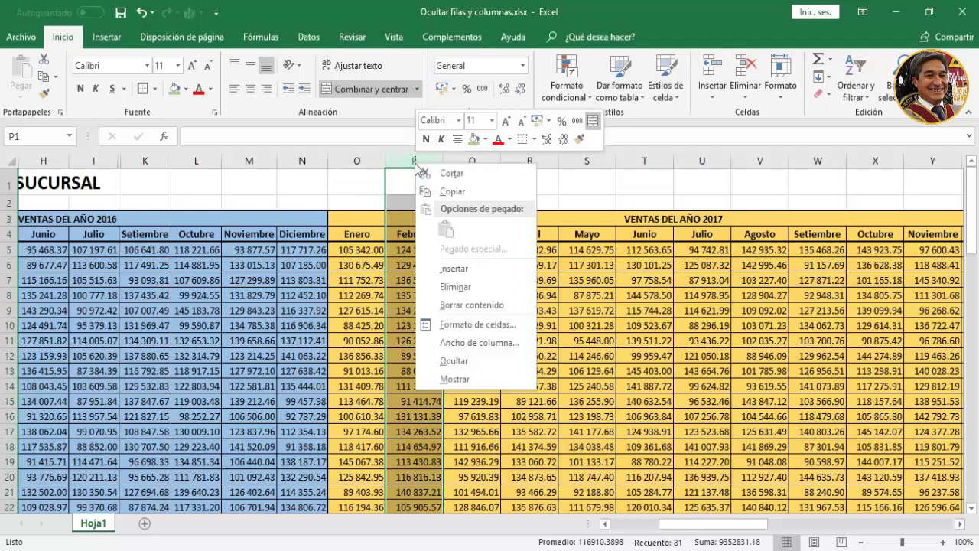
click(440, 362)
drag(683, 519, 634, 520)
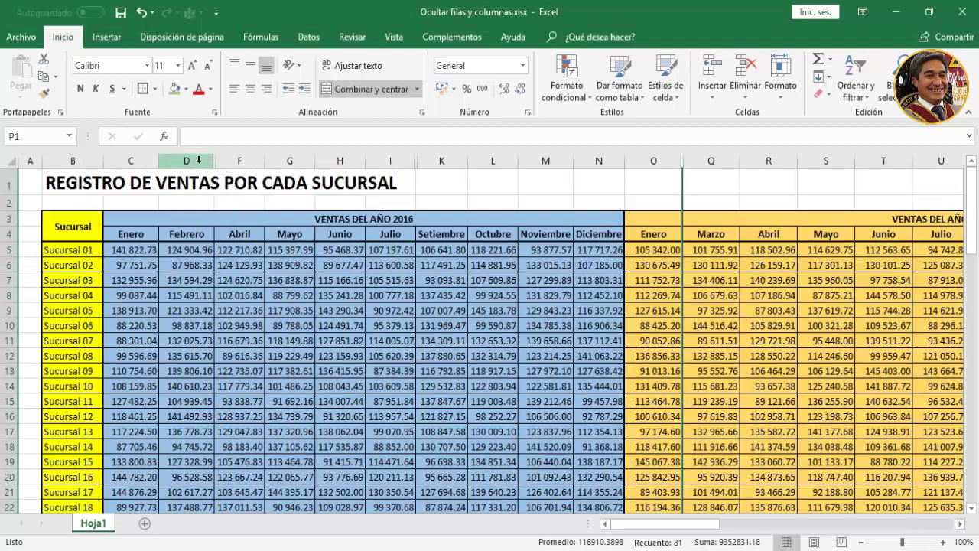
Select columns D:F and unhide column E, Marzo 2016
click(191, 161)
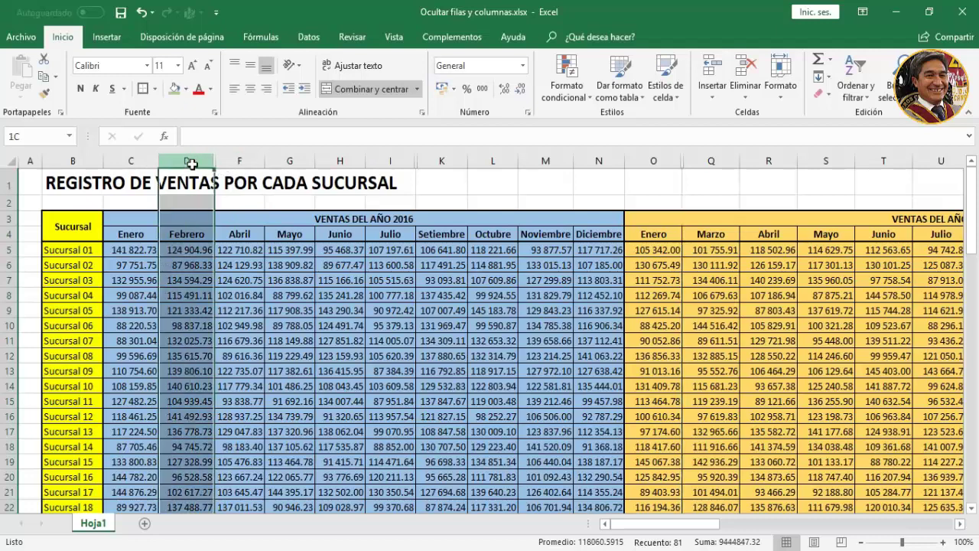
drag(191, 163, 234, 163)
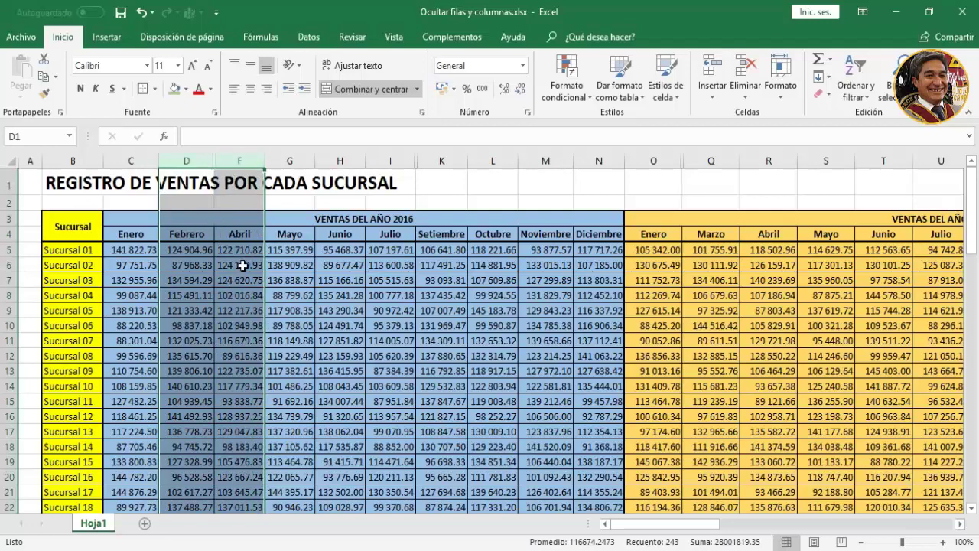
right_click(229, 161)
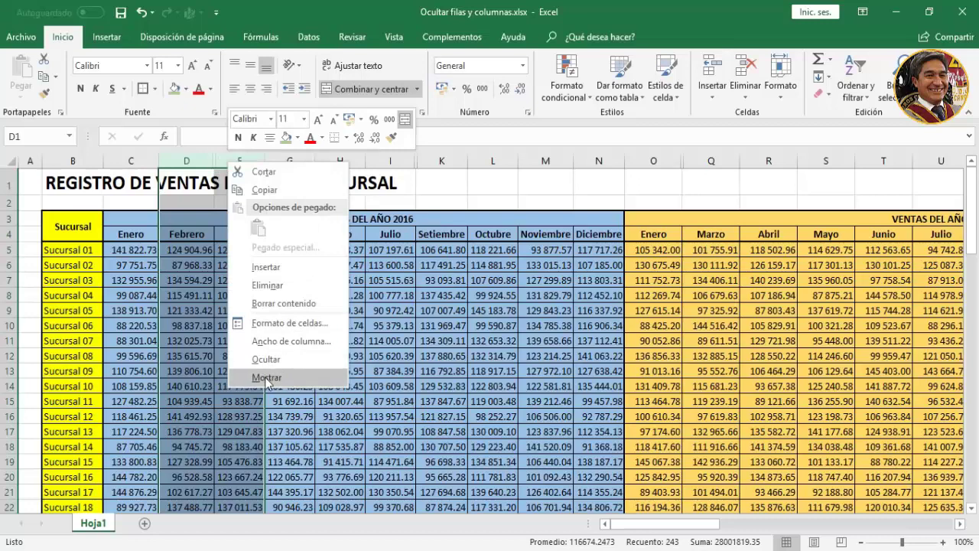
click(267, 378)
click(234, 296)
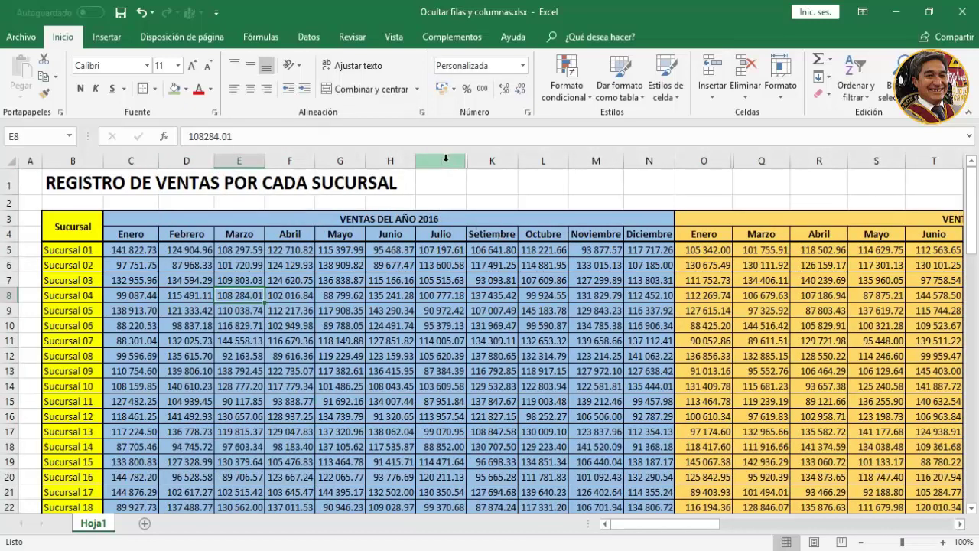
Select columns I:K and unhide Agosto 2016 with Formato > Ocultar y mostrar > Mostrar columnas
drag(440, 160, 505, 158)
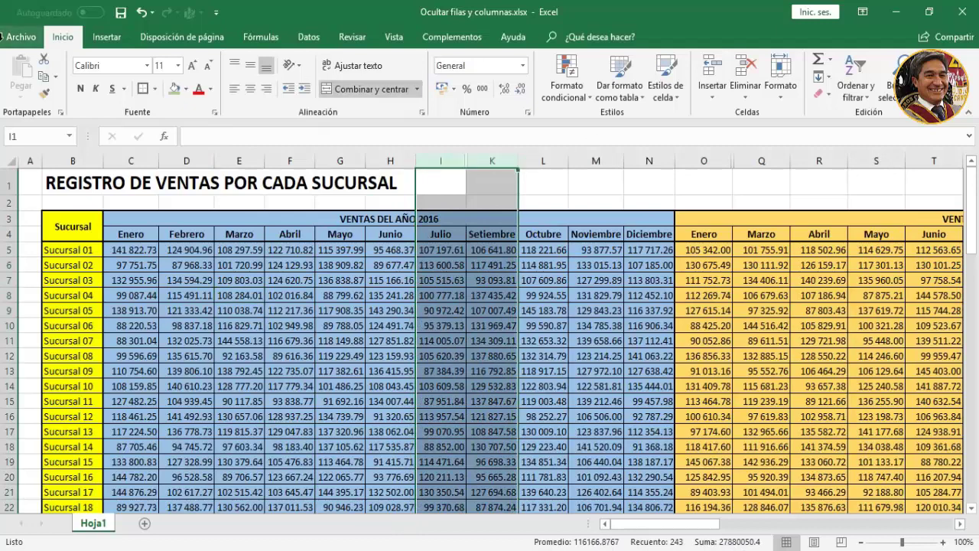
click(781, 85)
mouse_move(794, 241)
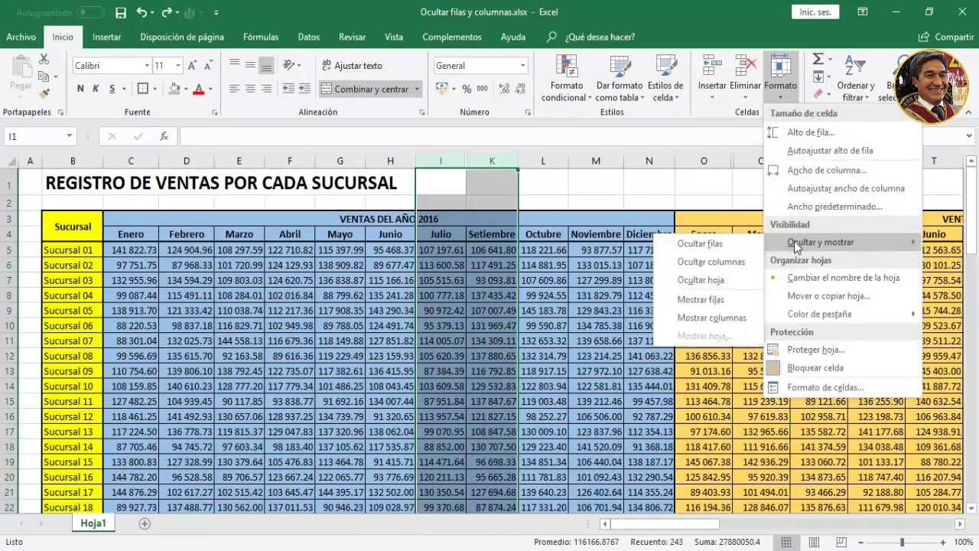
click(720, 319)
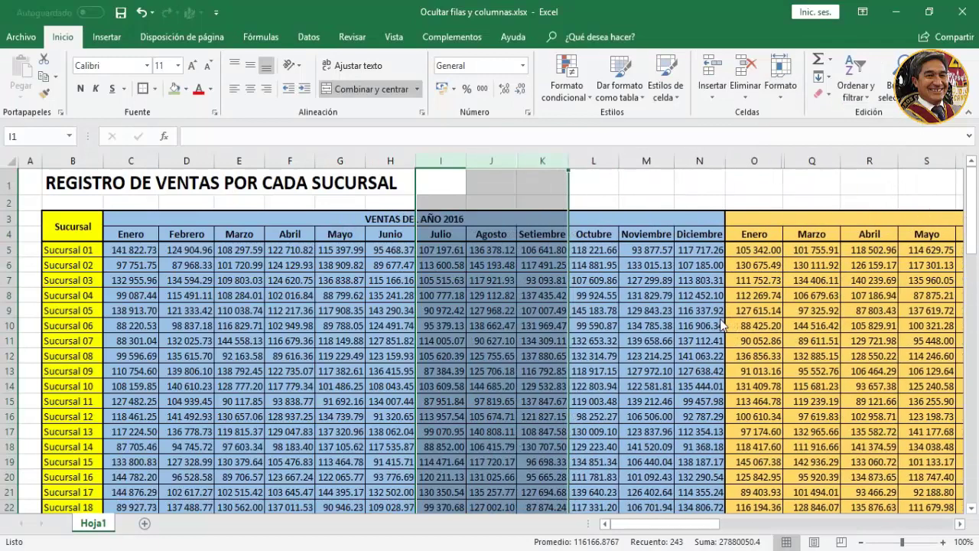
click(525, 252)
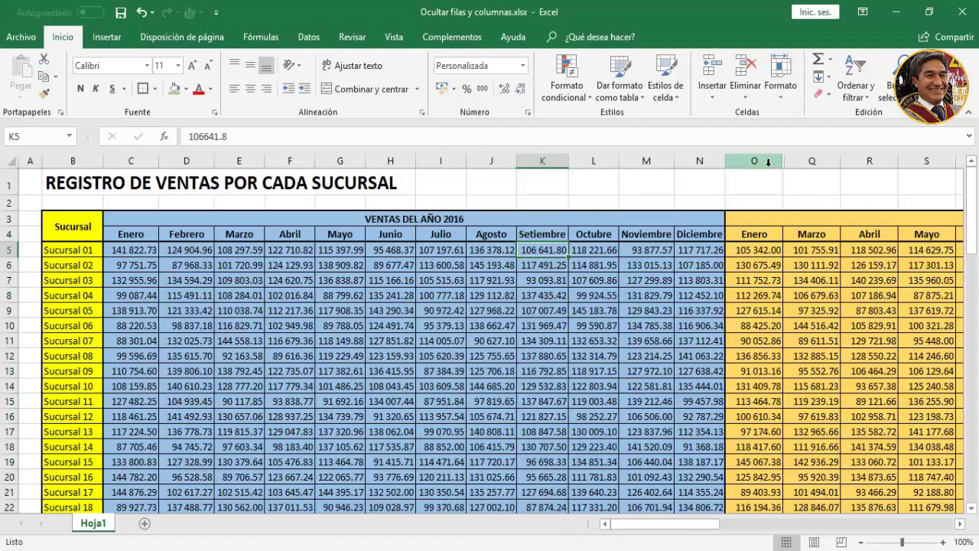
Select columns O:Q and unhide column P, Febrero 2017
drag(761, 161, 805, 161)
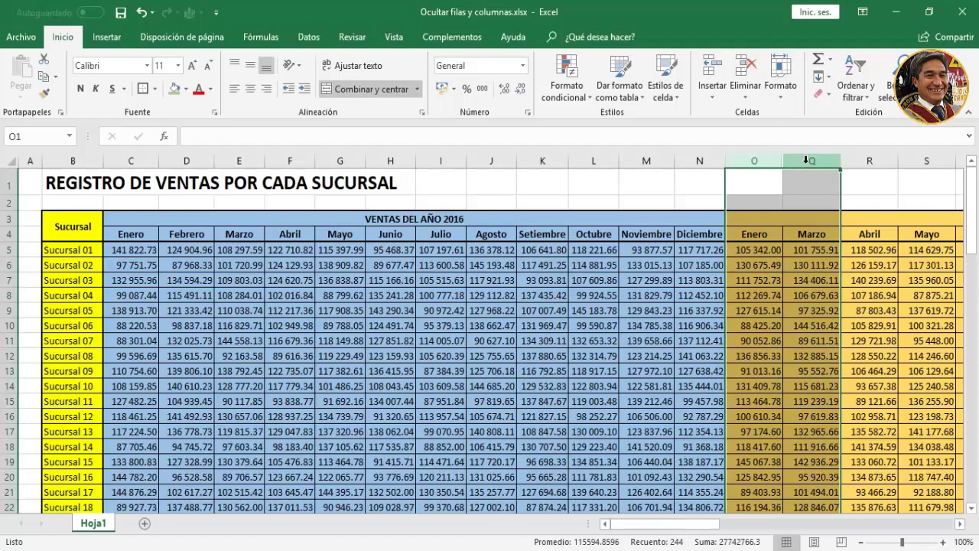
right_click(808, 161)
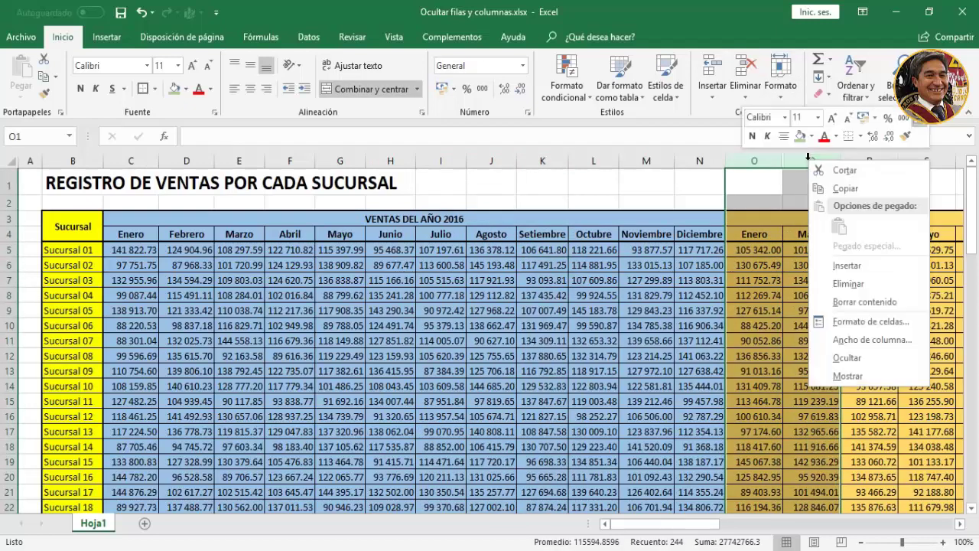
click(846, 376)
click(796, 281)
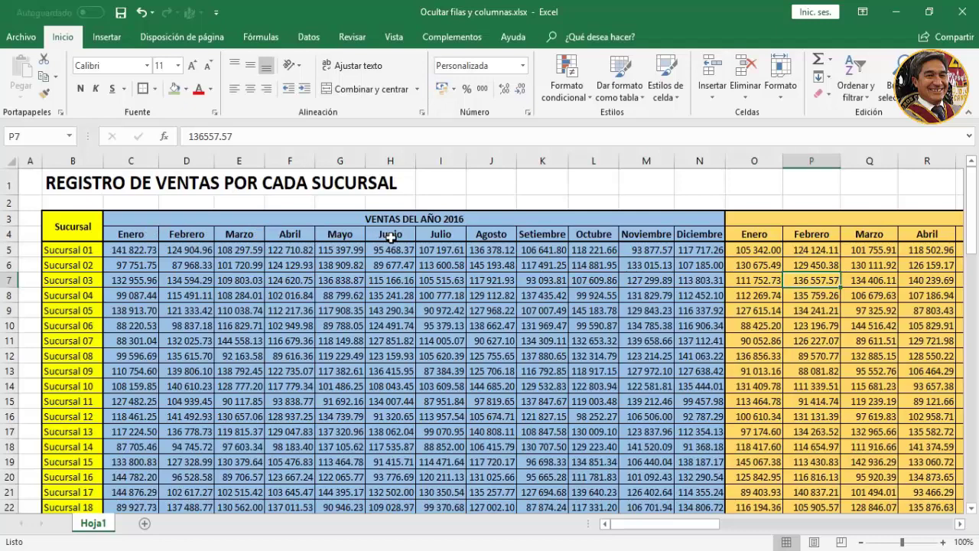
click(135, 155)
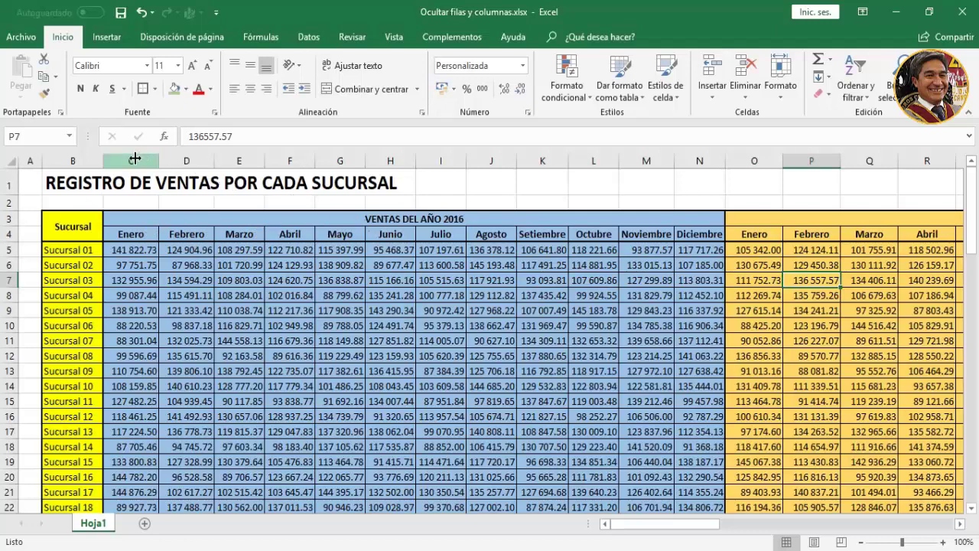
drag(135, 155, 392, 162)
right_click(345, 166)
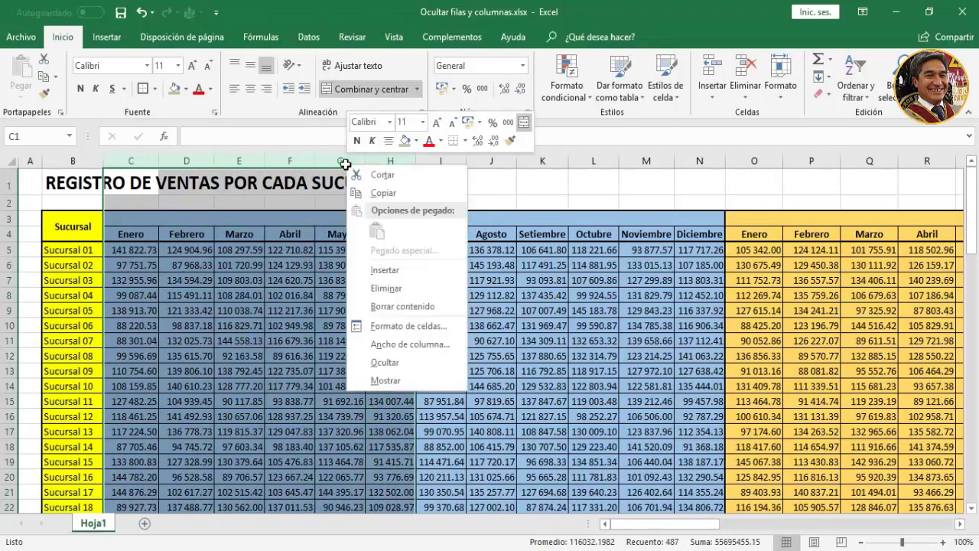
click(386, 362)
click(334, 341)
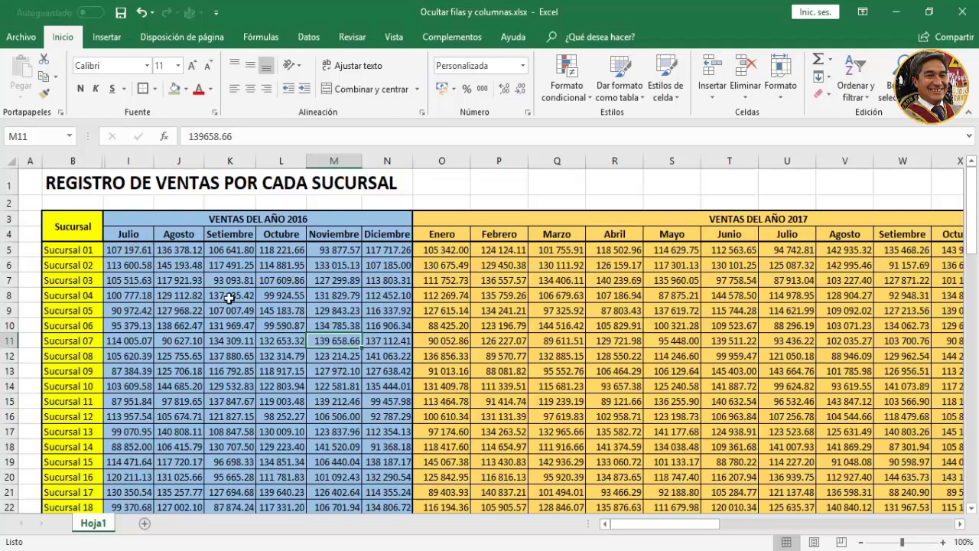
drag(85, 161, 159, 163)
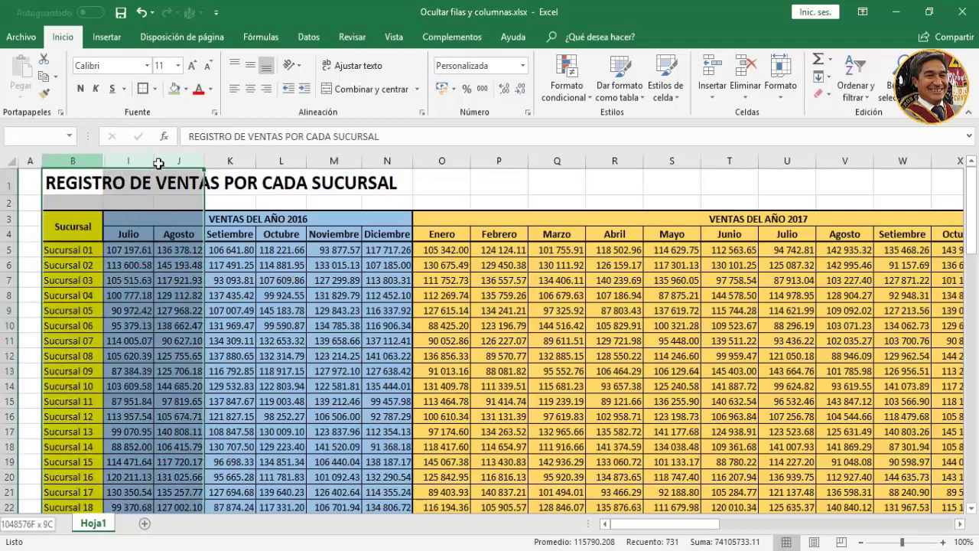
right_click(124, 163)
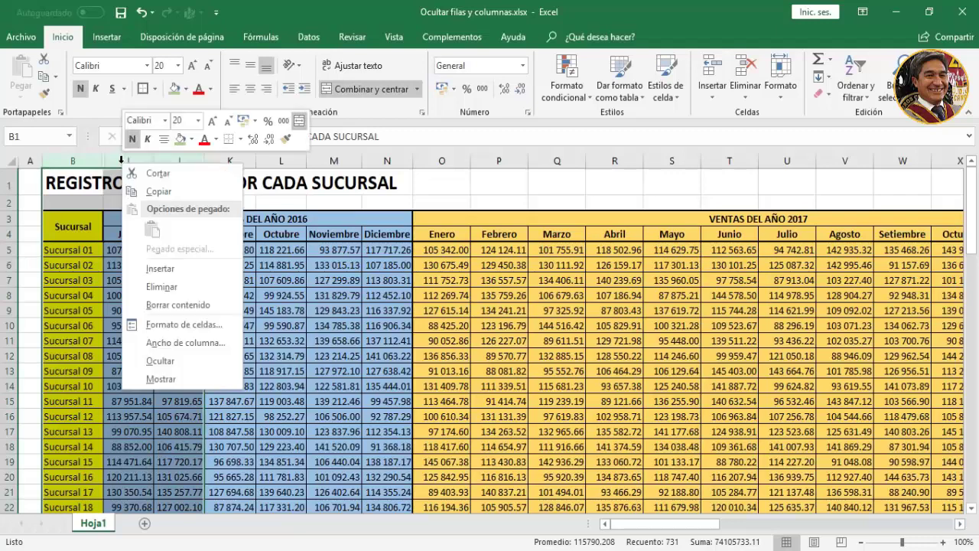
click(171, 378)
click(305, 374)
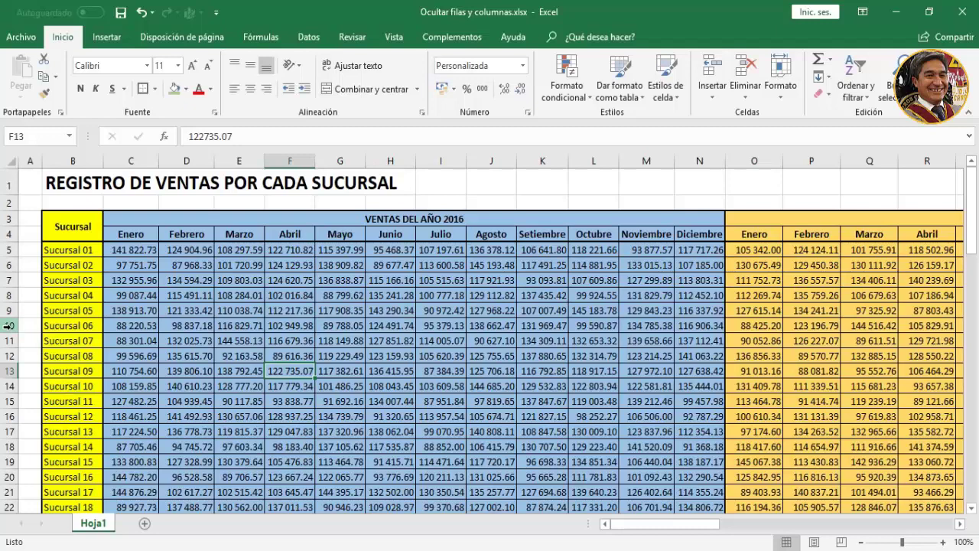
drag(8, 325, 4, 382)
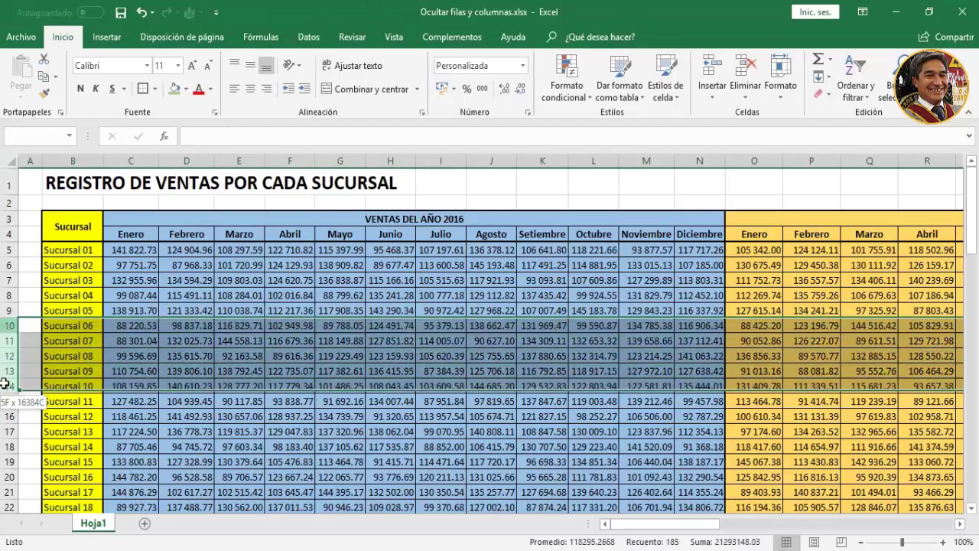
right_click(8, 357)
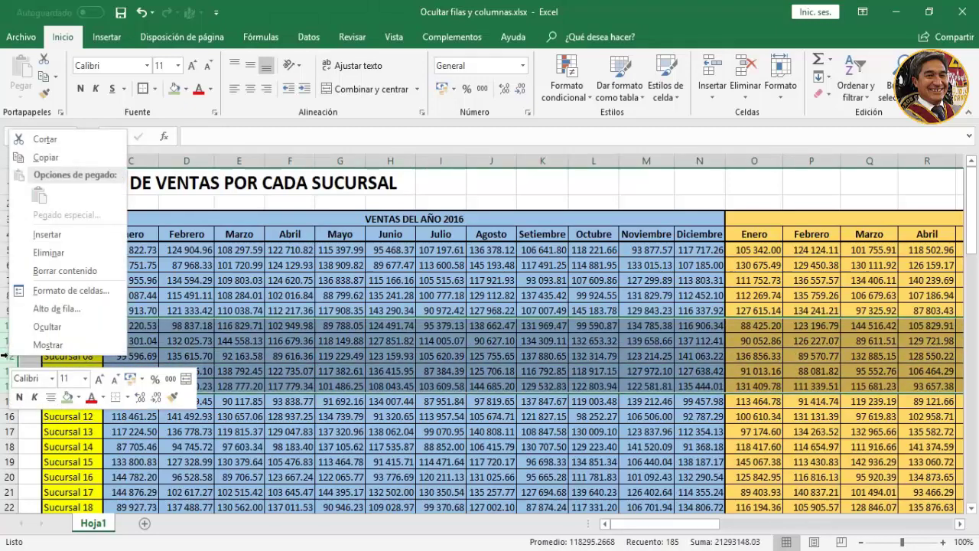
click(60, 327)
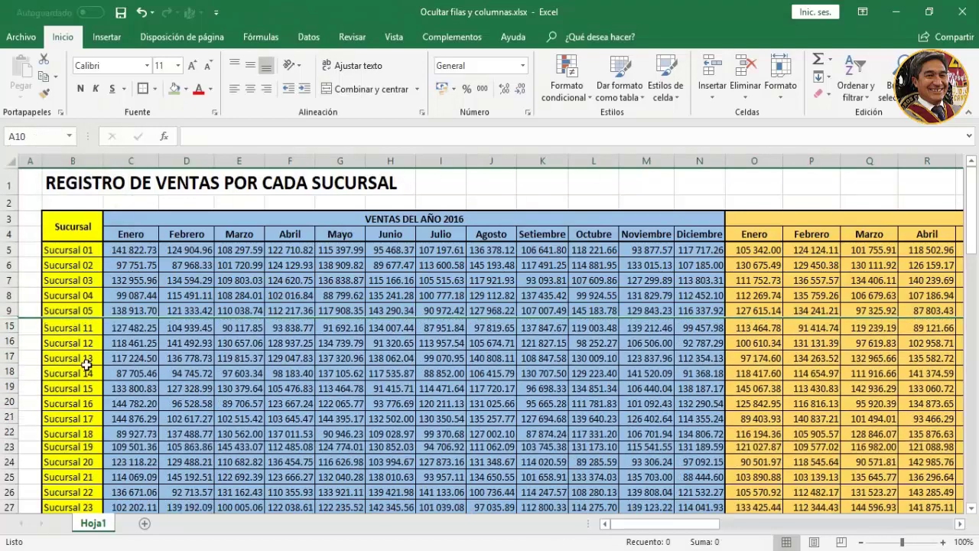
click(137, 386)
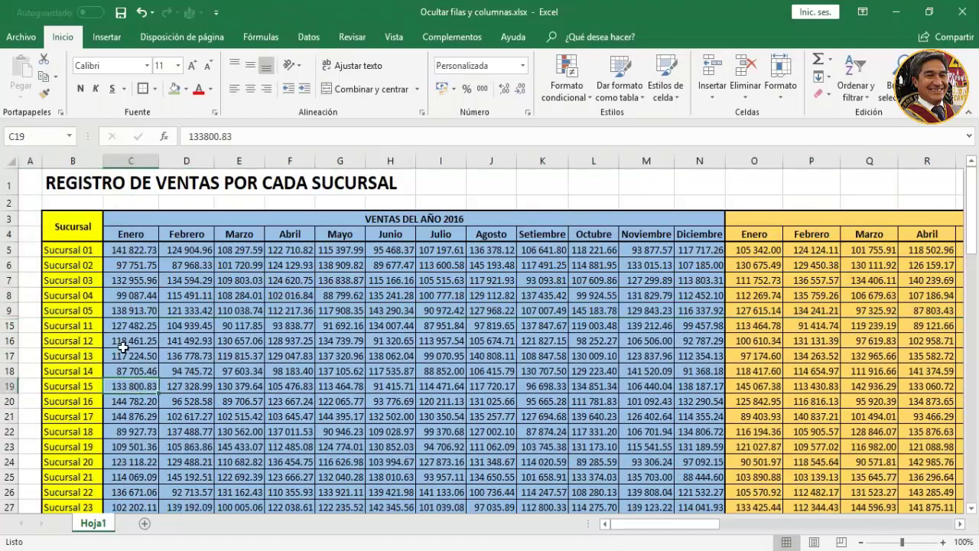
drag(8, 309, 8, 325)
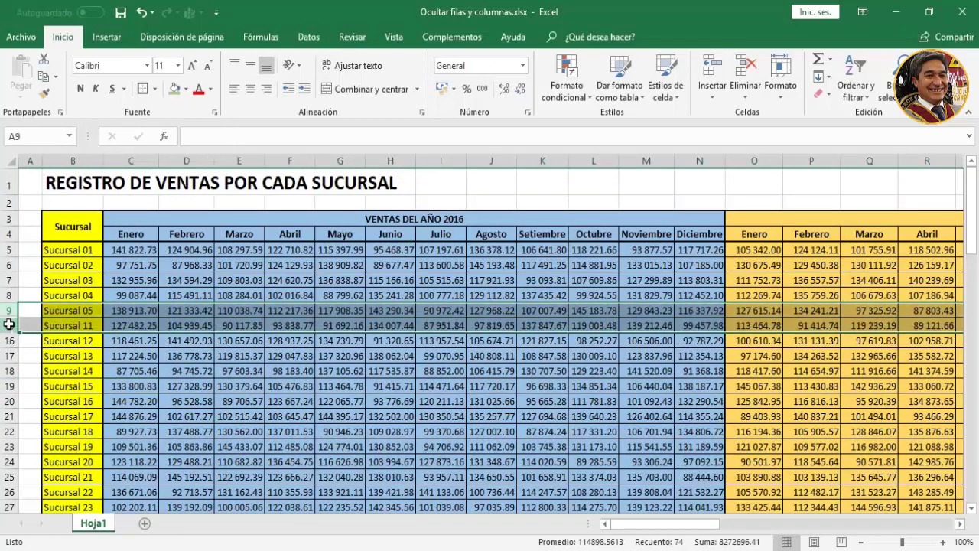
right_click(9, 325)
click(48, 314)
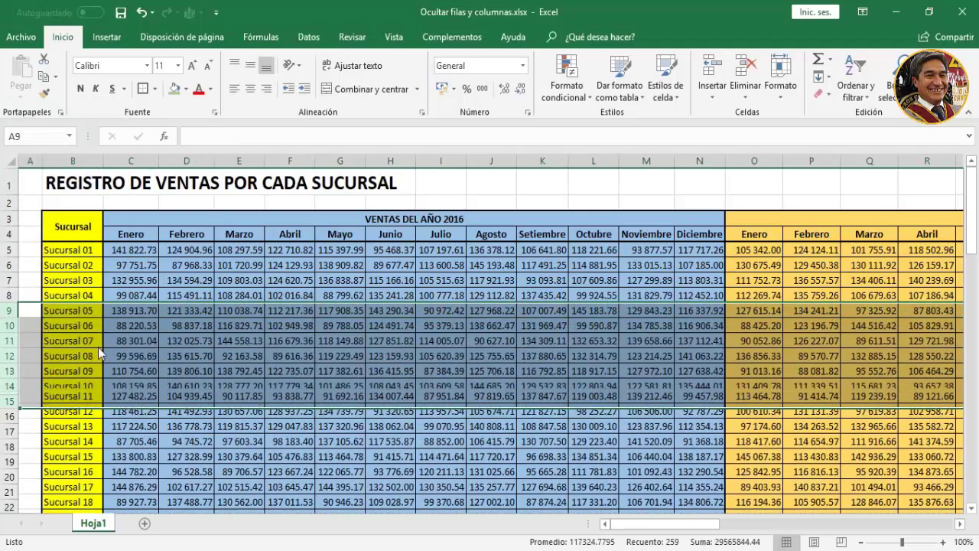
click(130, 371)
click(289, 355)
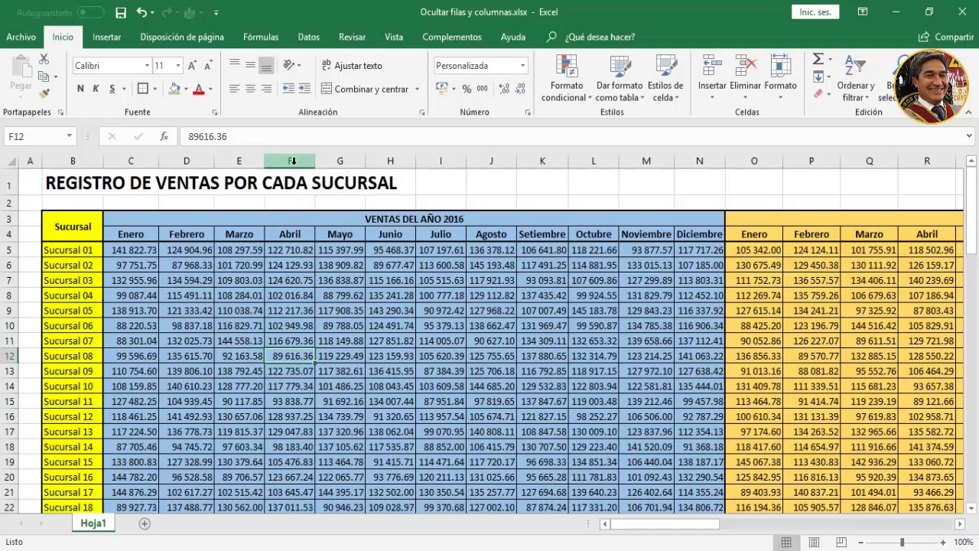
drag(295, 162, 454, 163)
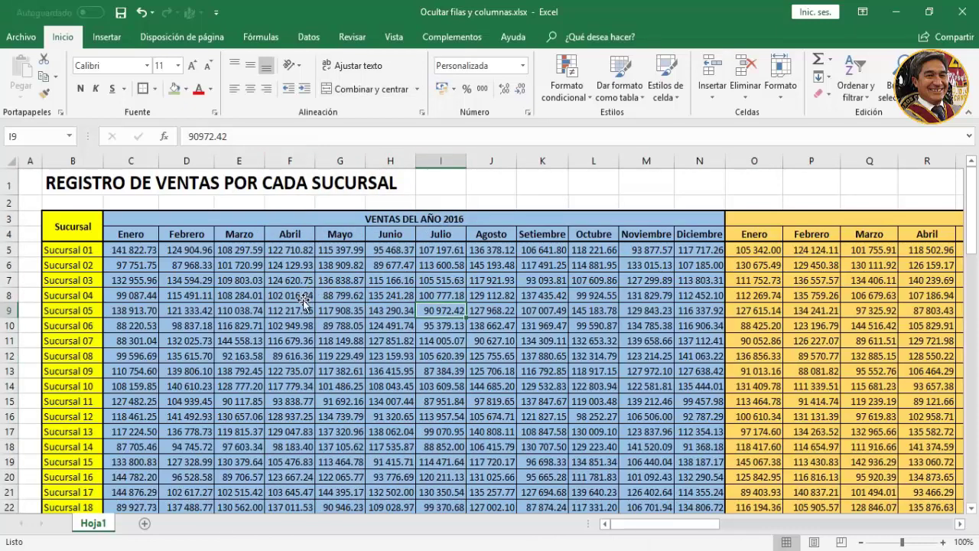
click(294, 161)
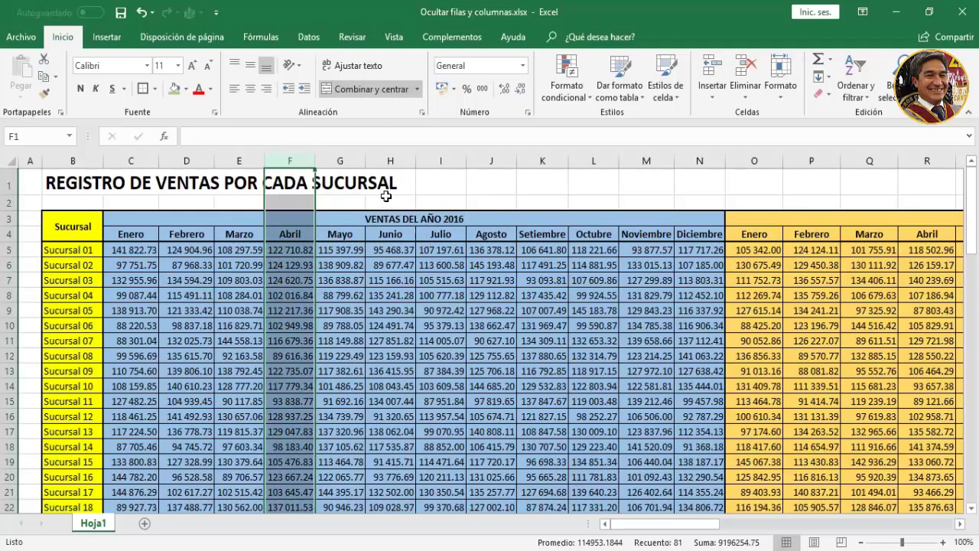
Add columns I and L to the column F selection and hide all three at once
ctrl+click(442, 160)
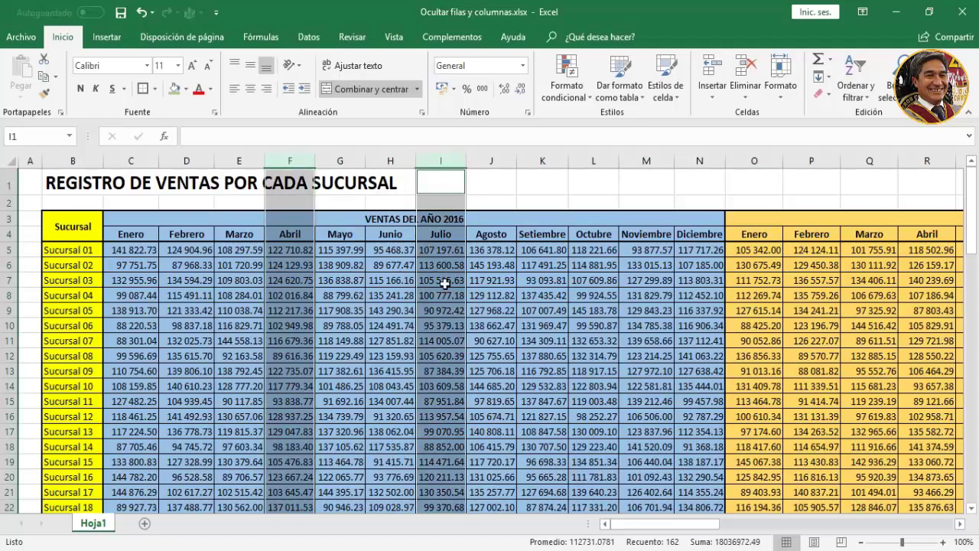
ctrl+click(595, 160)
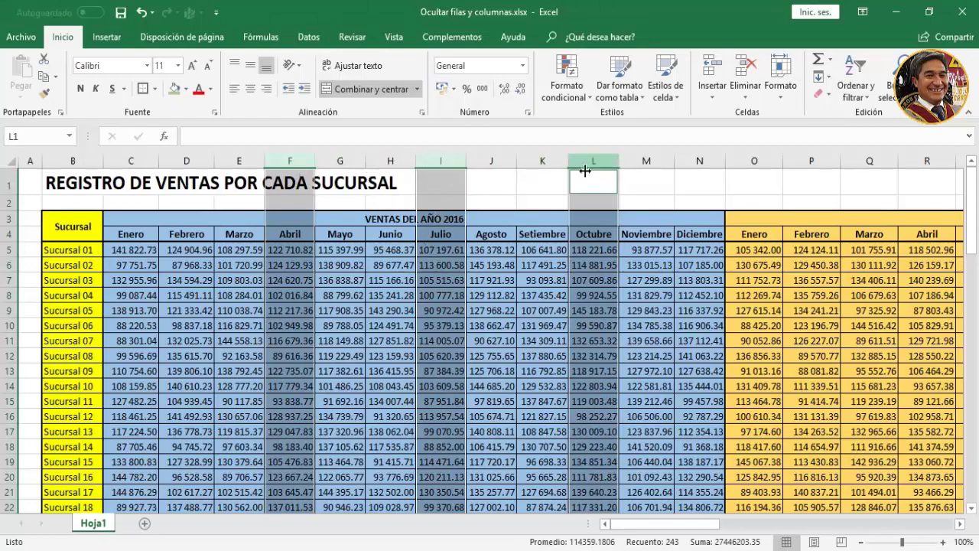
right_click(438, 158)
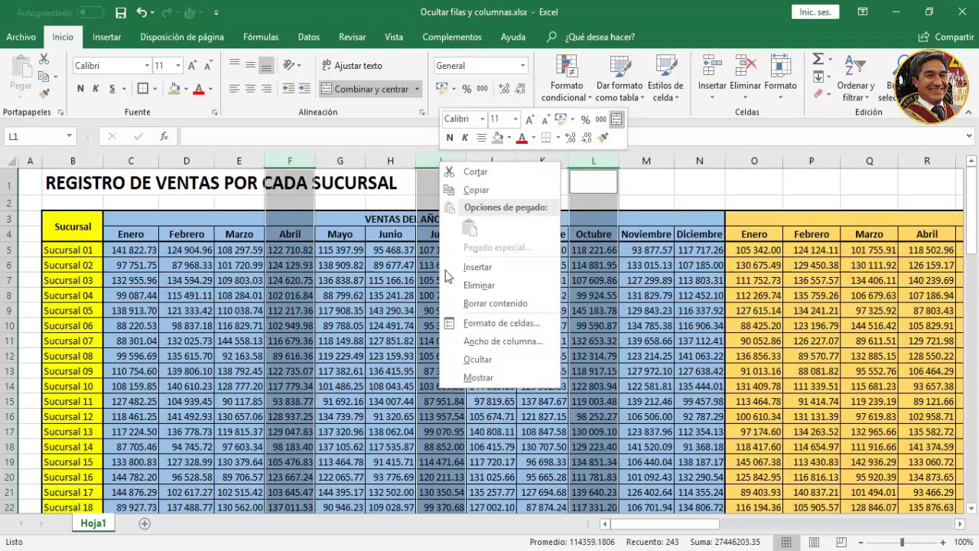
click(473, 377)
click(432, 370)
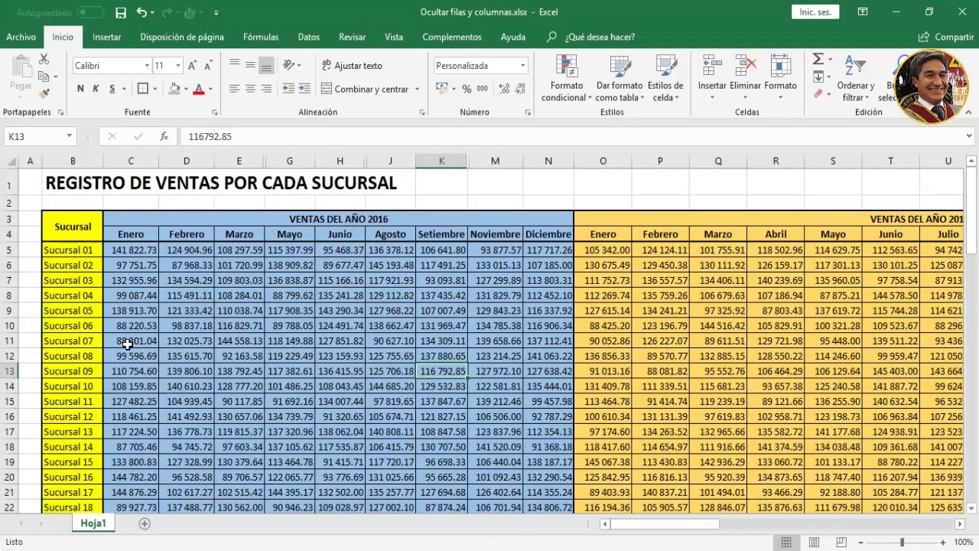
click(5, 296)
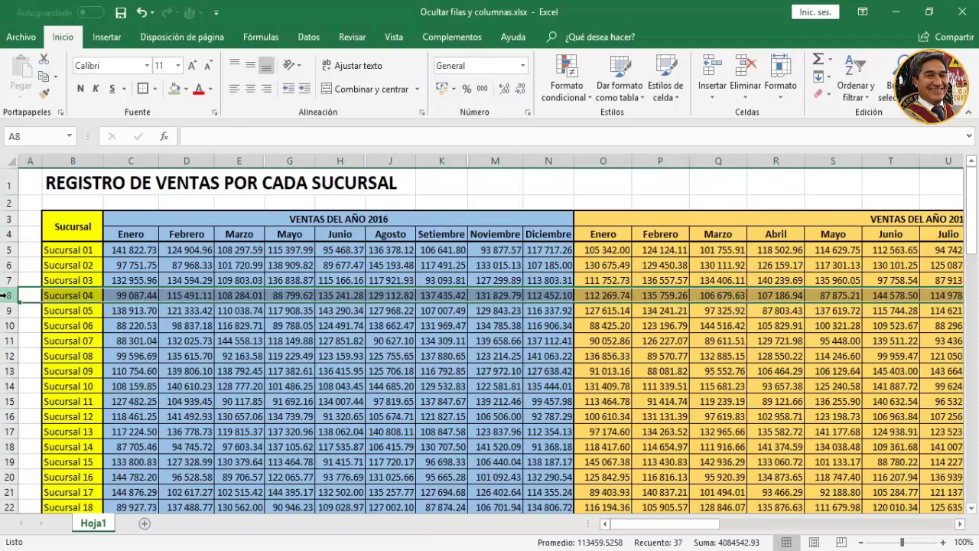
ctrl+click(6, 356)
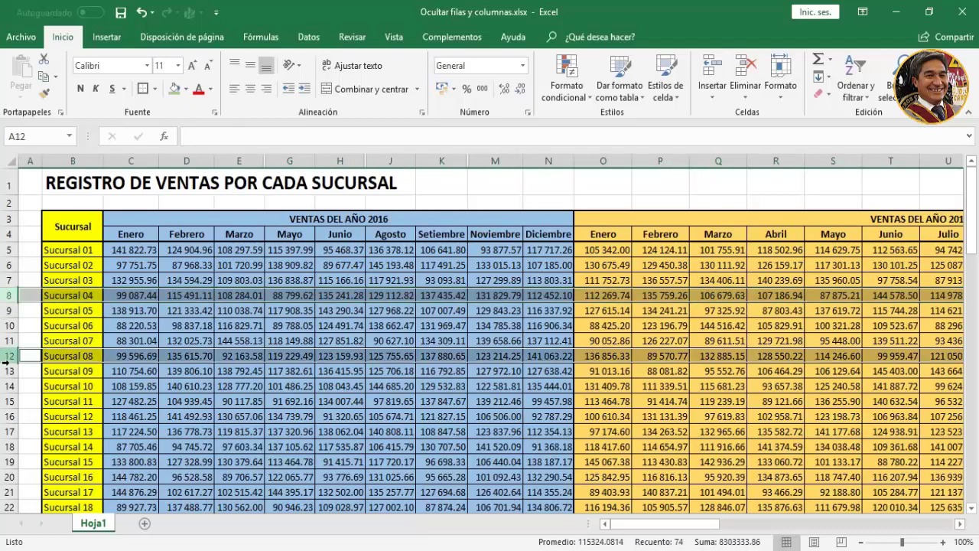
ctrl+click(9, 431)
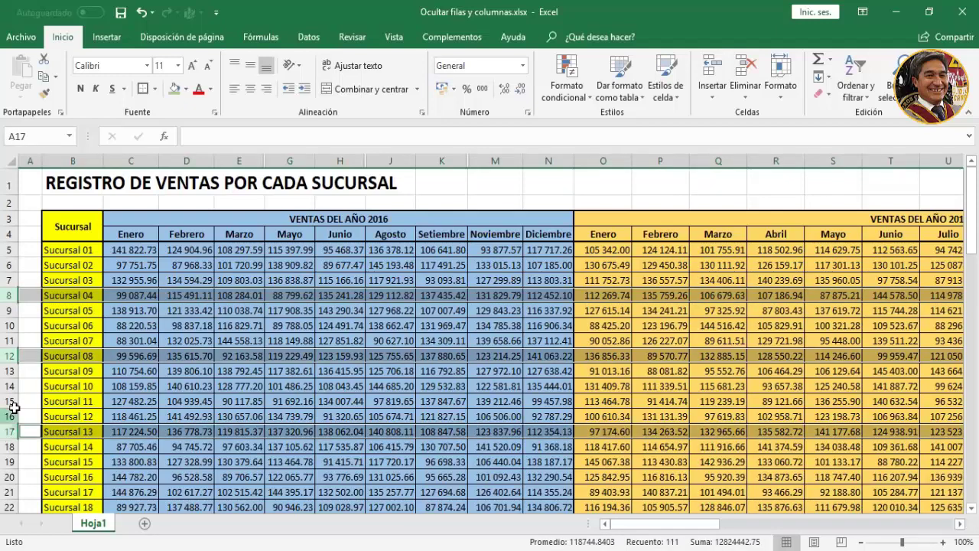
right_click(8, 356)
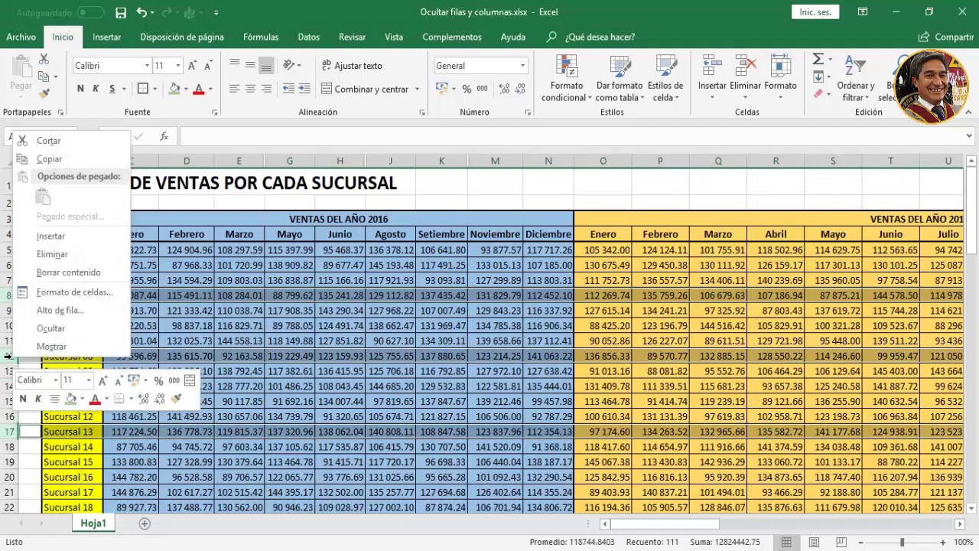
click(58, 329)
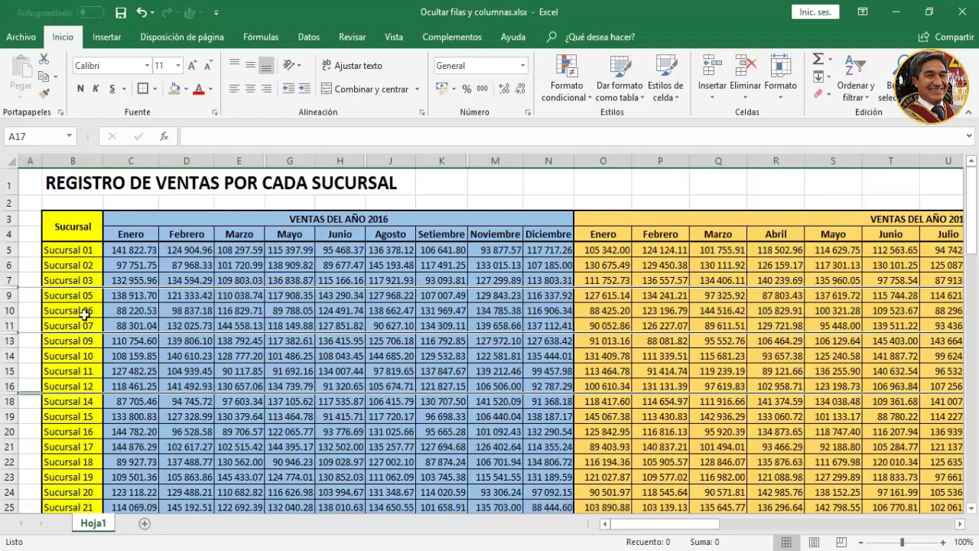
click(239, 356)
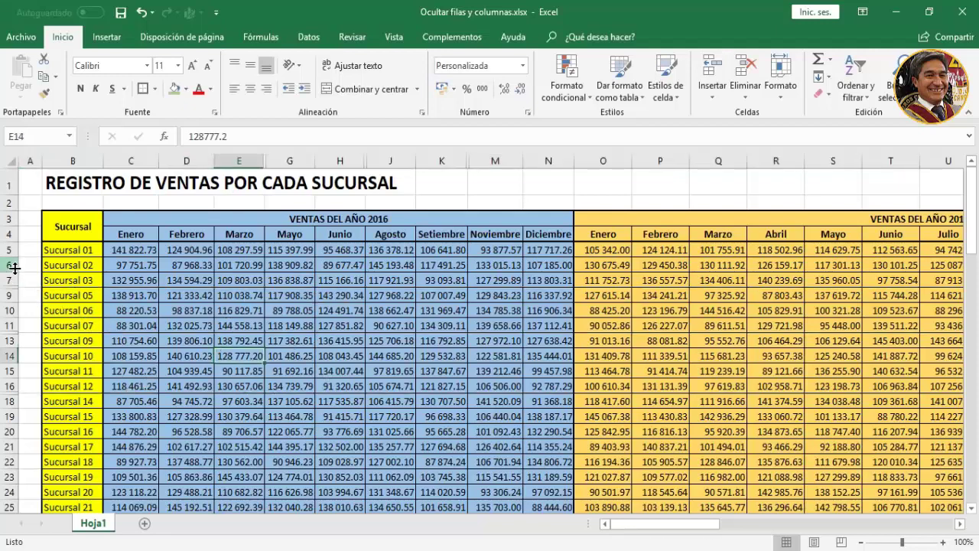
drag(10, 265, 10, 449)
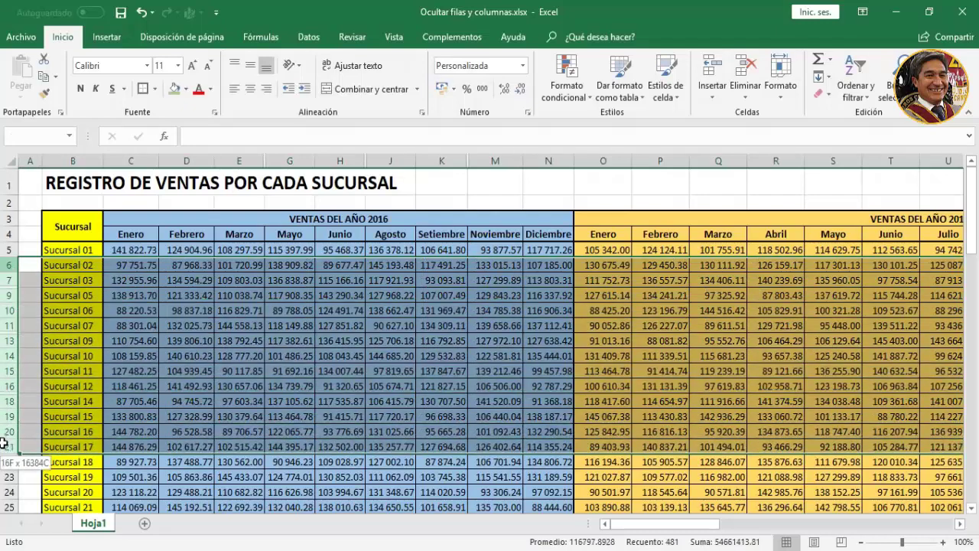
right_click(5, 355)
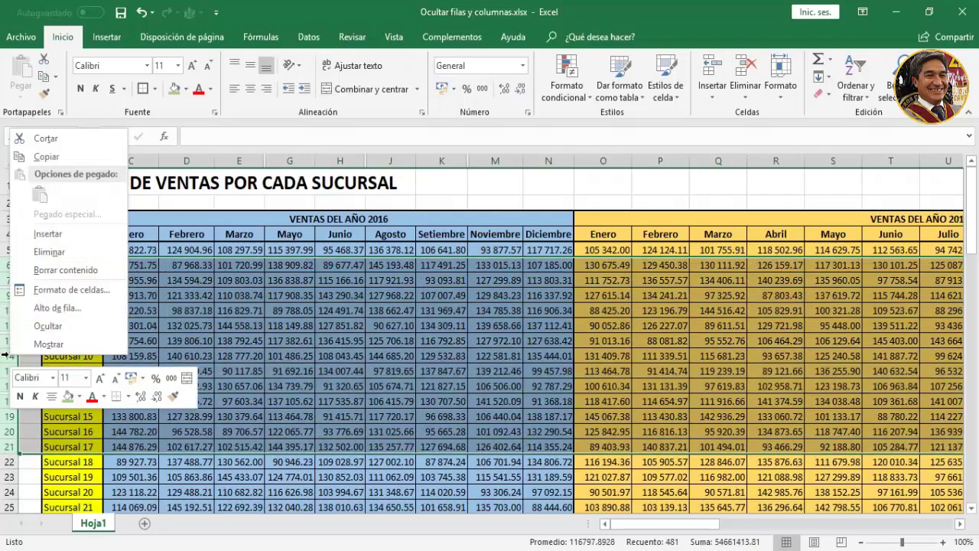
click(48, 344)
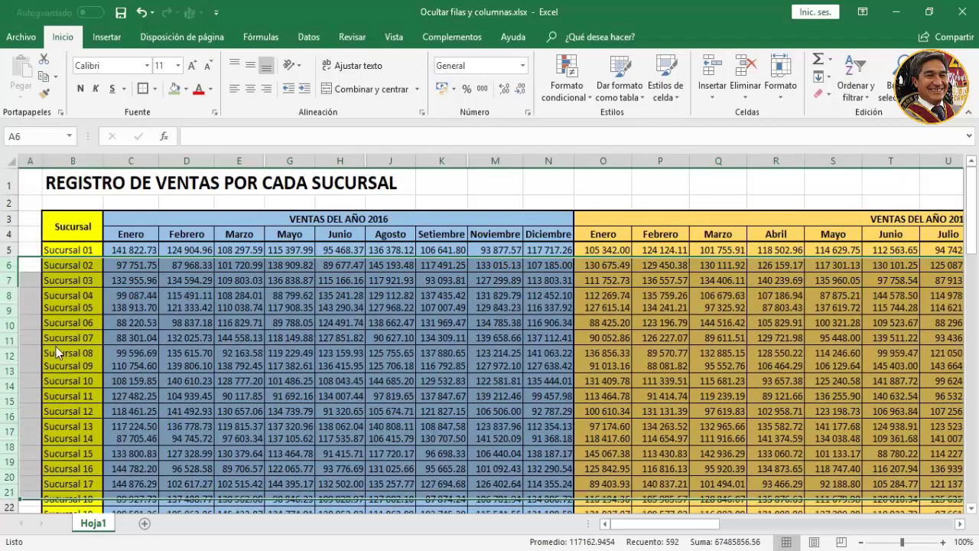
click(389, 360)
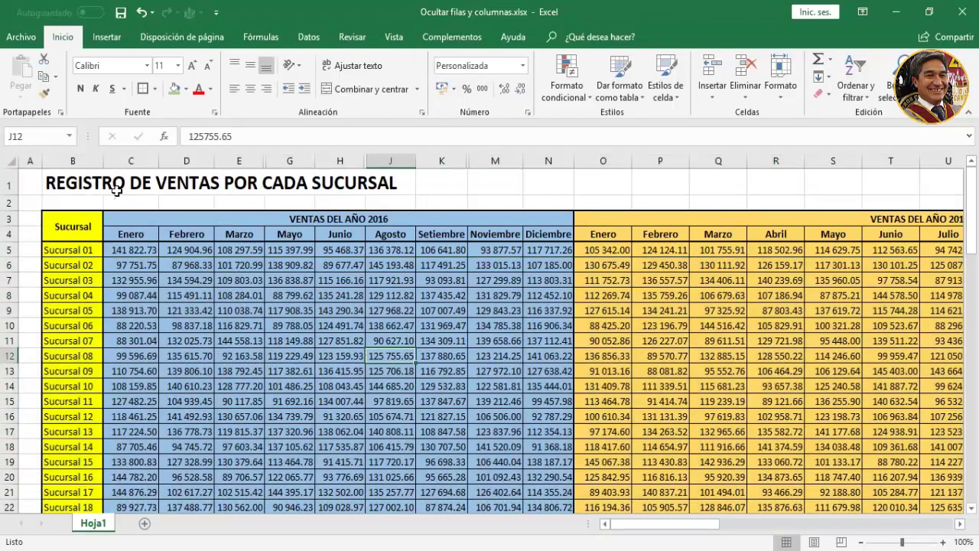
Select columns C through N and choose Mostrar to restore Abril, Julio and Octubre 2016
drag(131, 154, 559, 150)
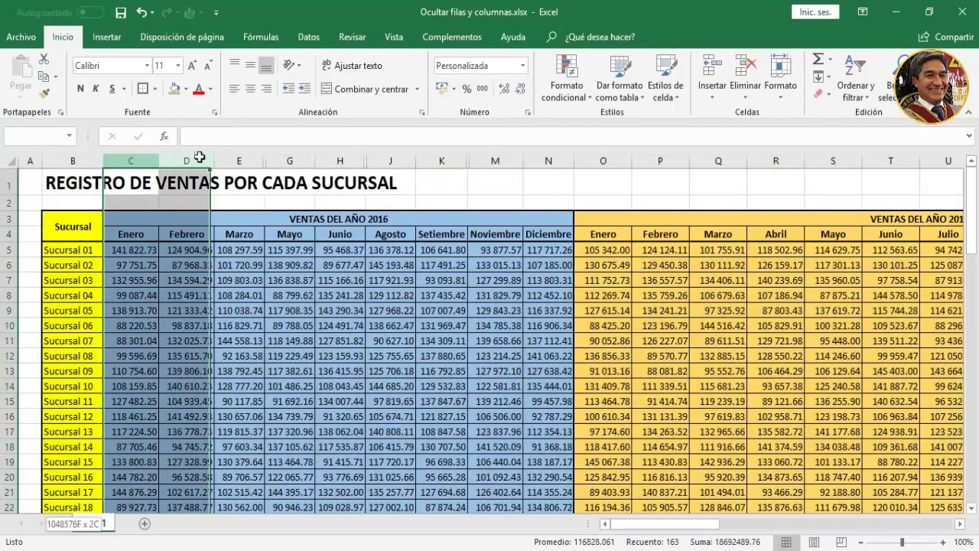
right_click(450, 155)
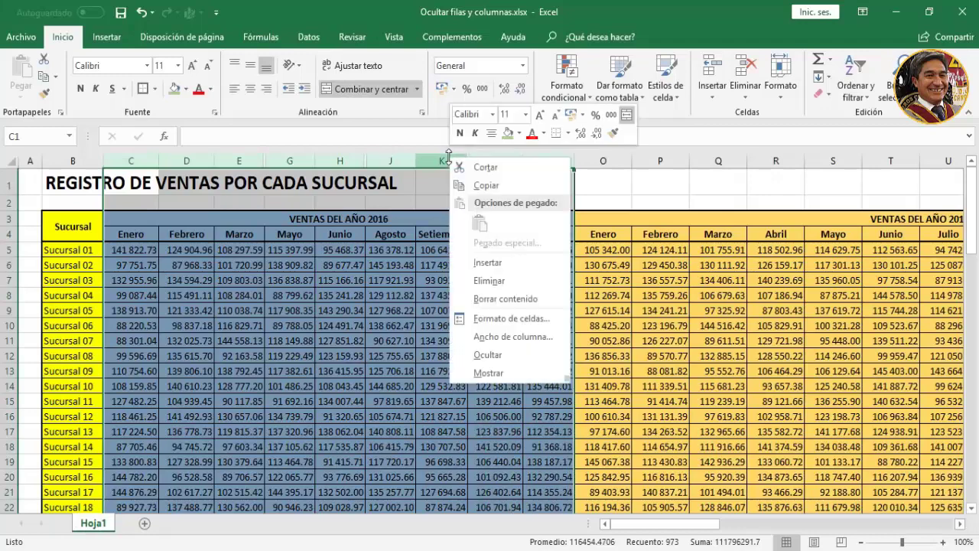
click(471, 372)
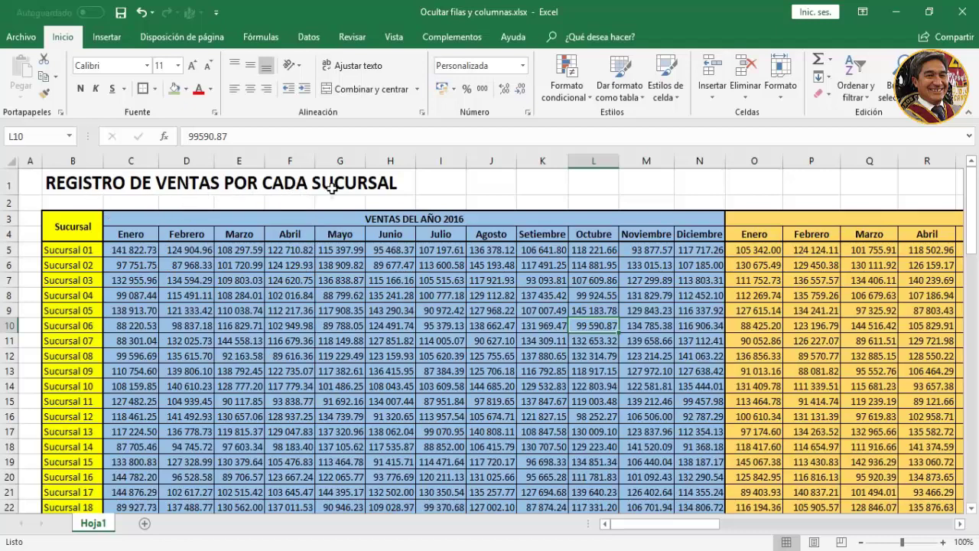
click(86, 253)
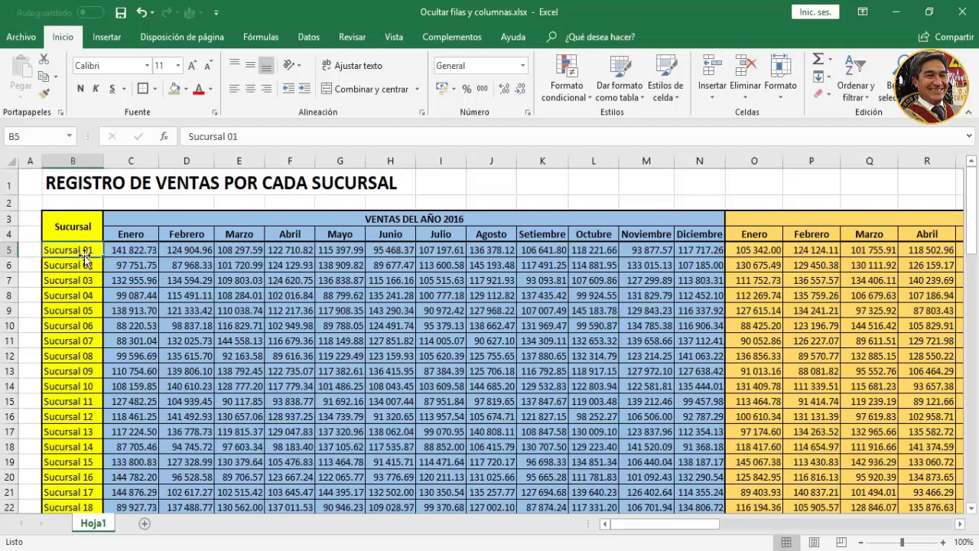
click(91, 270)
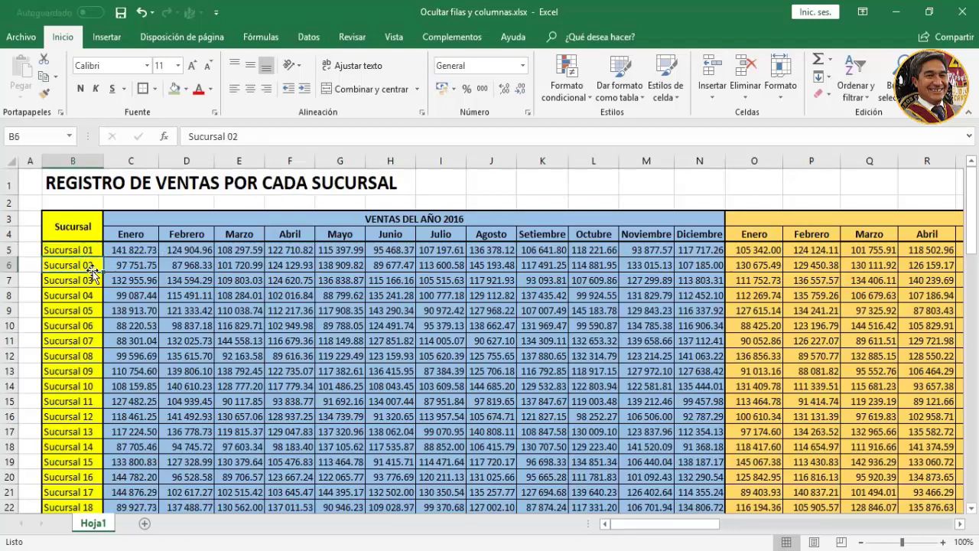
scroll(67, 273, down, 6)
scroll(67, 274, down, 10)
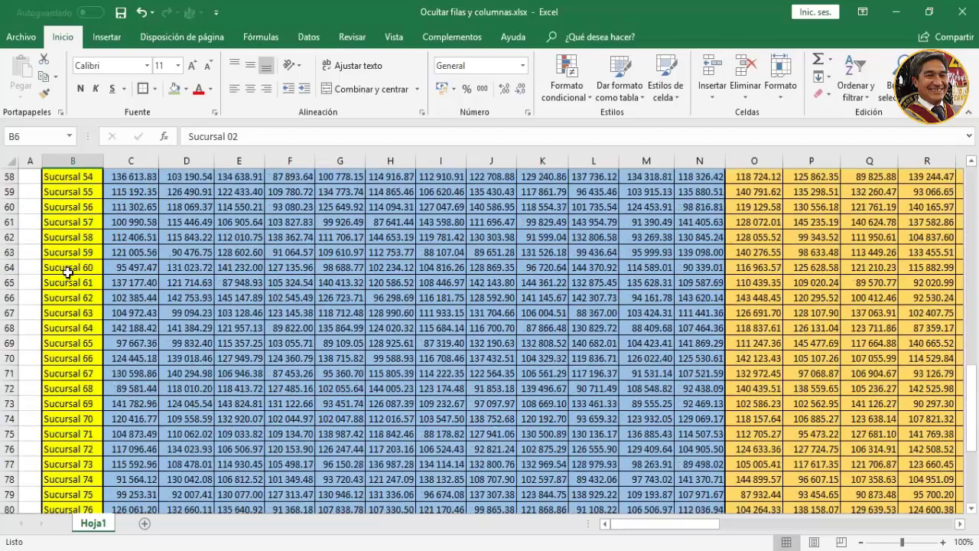
scroll(68, 273, down, 8)
click(85, 342)
scroll(199, 349, up, 5)
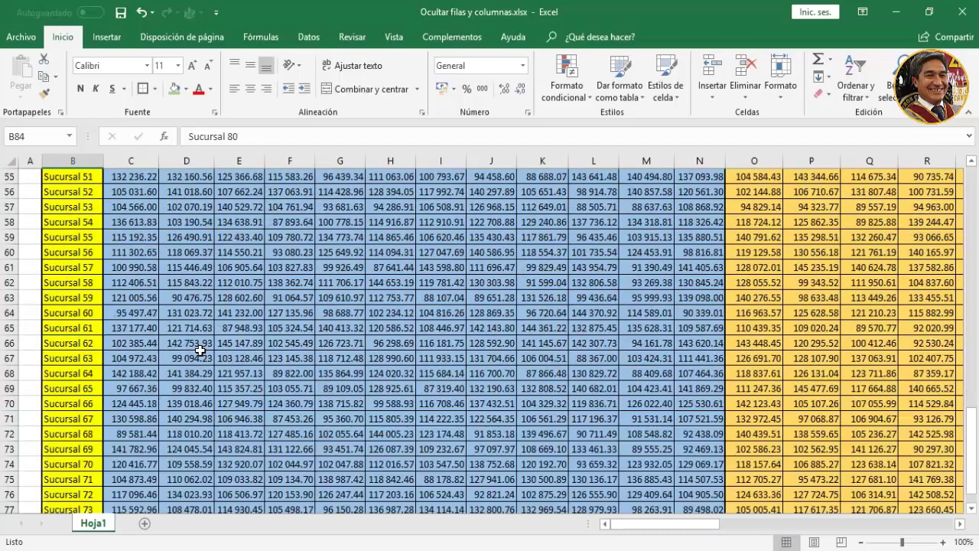
scroll(199, 349, up, 11)
scroll(198, 348, up, 8)
click(184, 219)
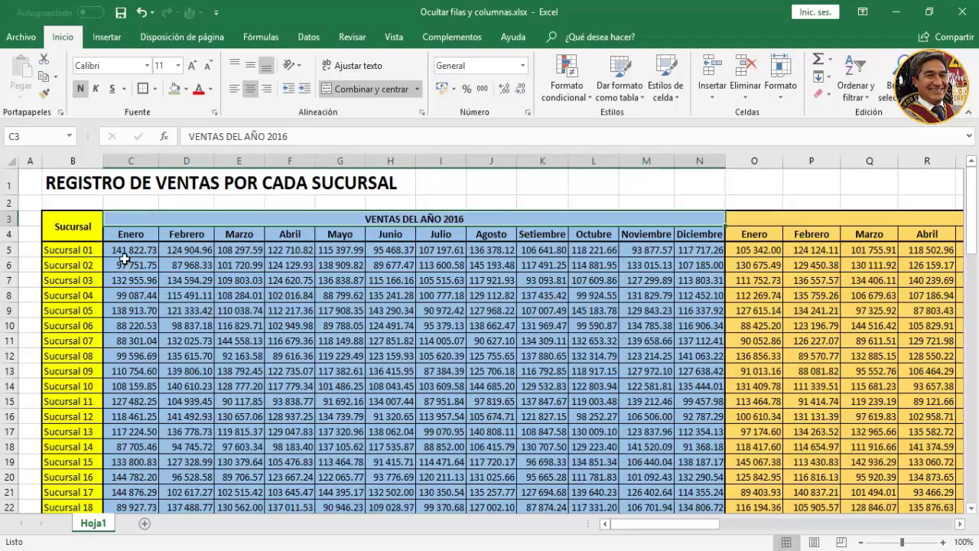
Scroll right past the 2017 and 2018 blocks to the VENTAS DEL AÑO 2019 heading and select cell AM5
click(960, 524)
click(960, 524)
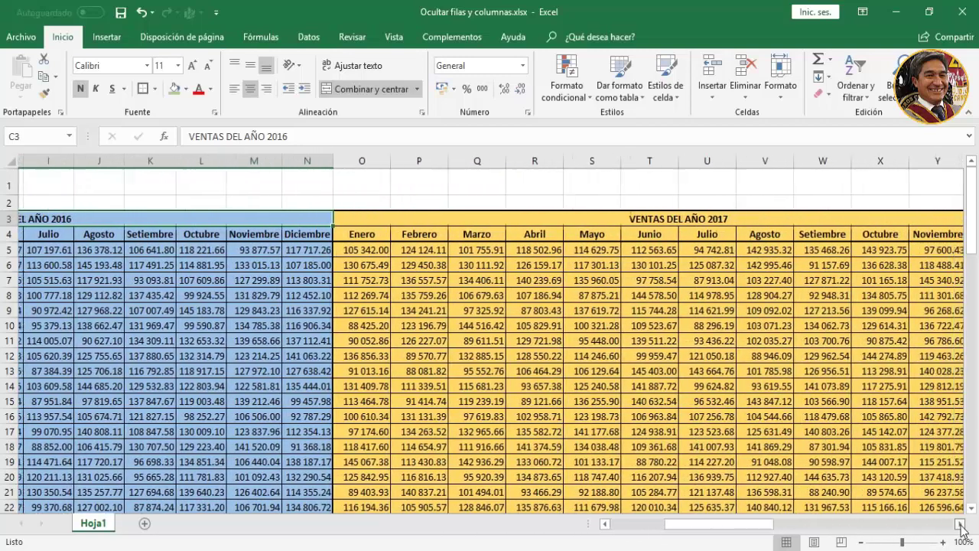
click(534, 219)
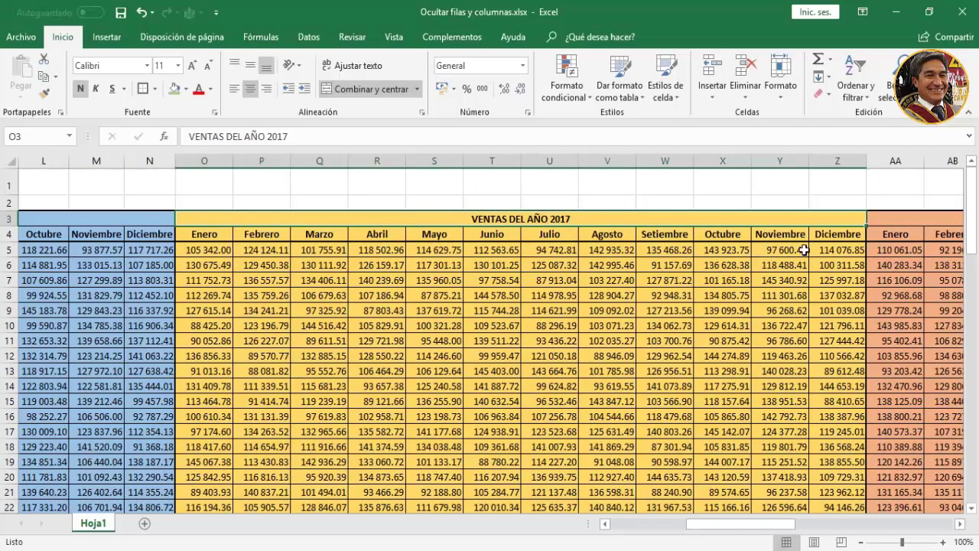
click(883, 218)
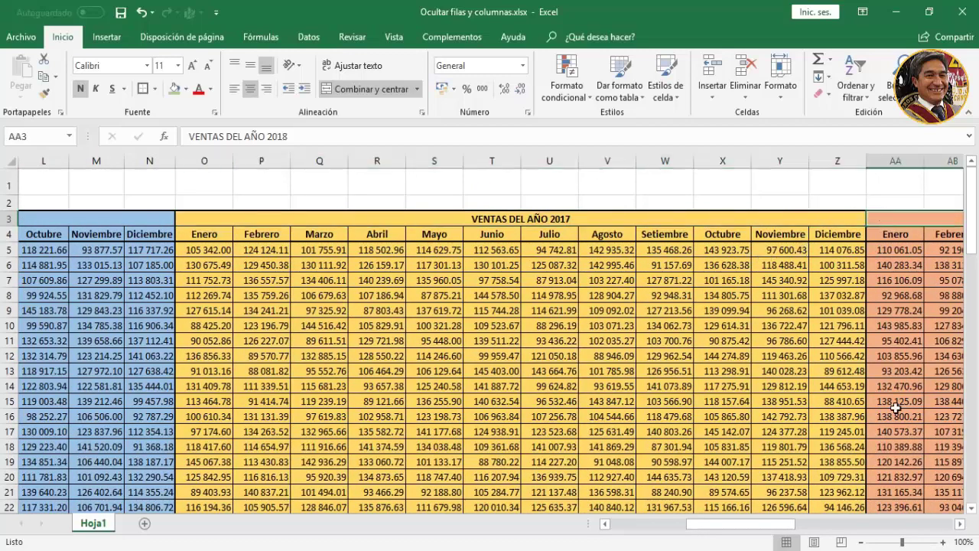
click(960, 524)
click(960, 524)
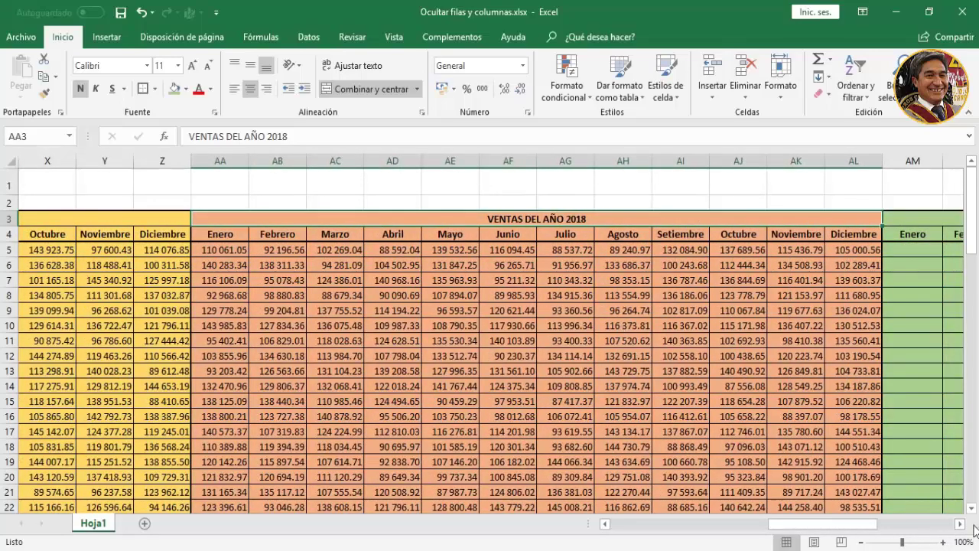
click(960, 524)
click(960, 524)
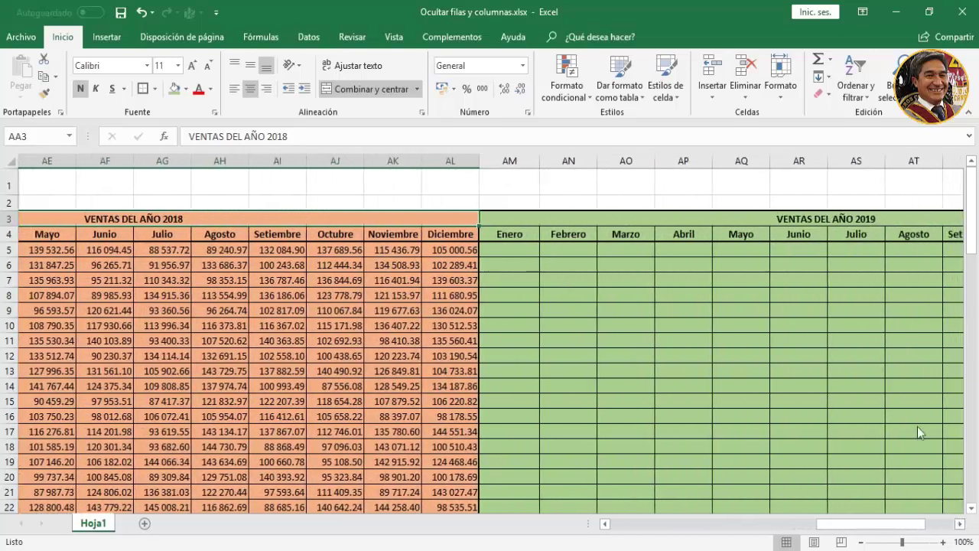
click(535, 220)
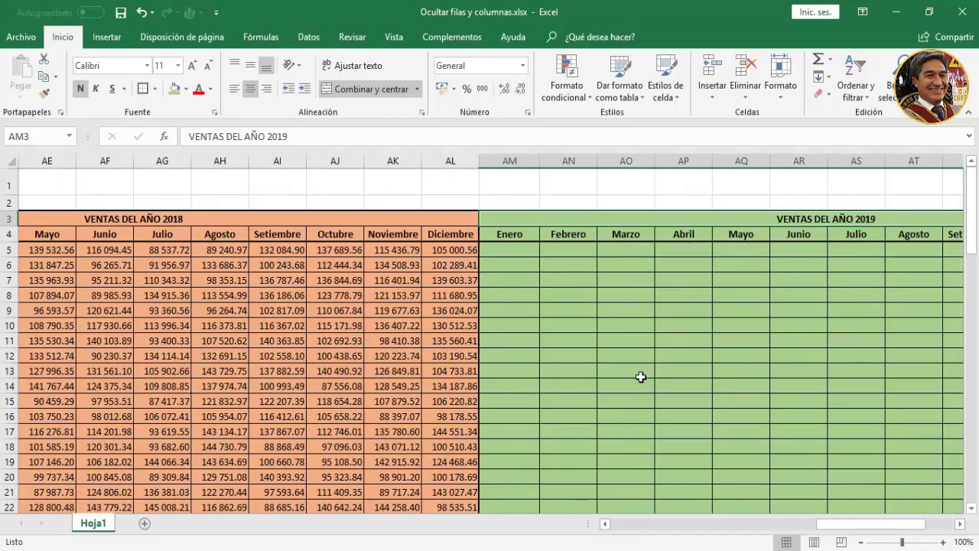
click(494, 246)
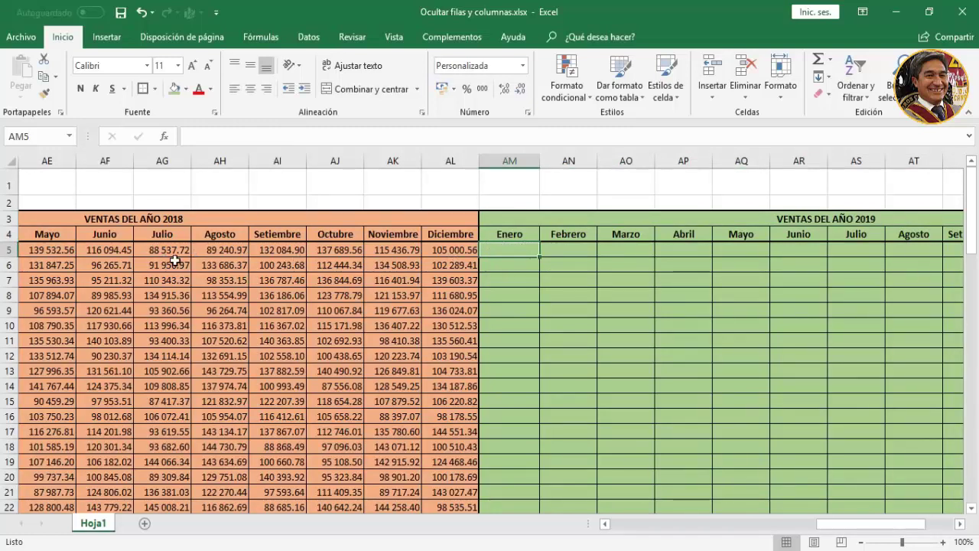
Enter 142365.89 in cell AM9 as Sucursal 05's January 2019 sales
click(511, 266)
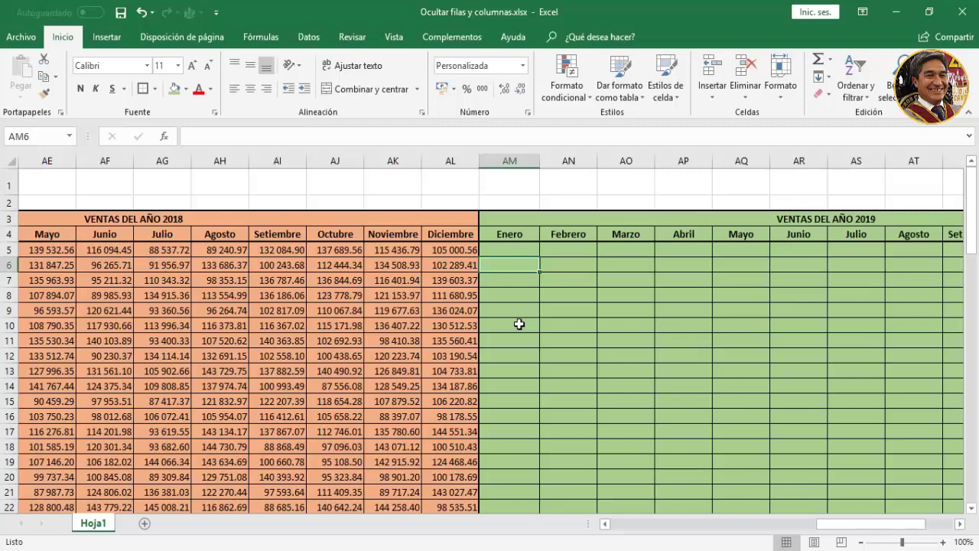
key(Up)
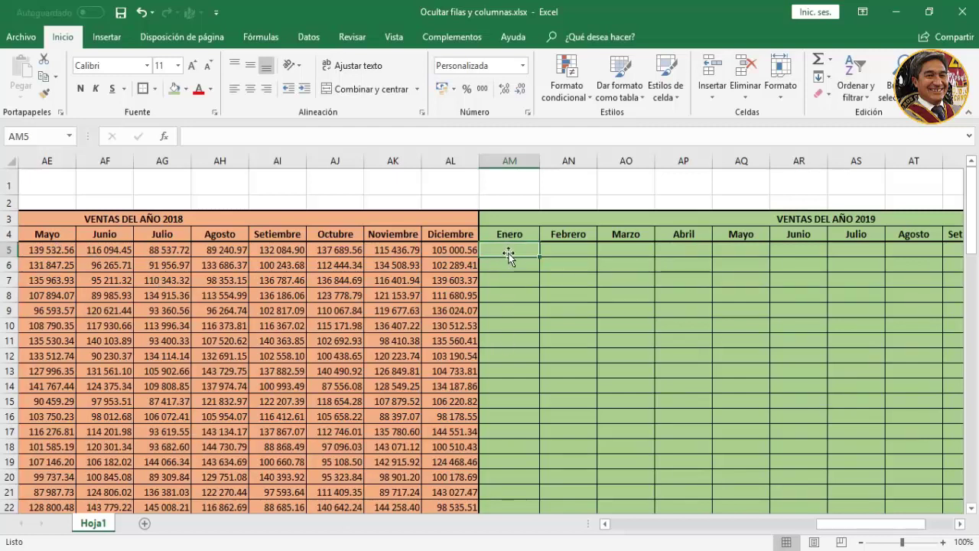
click(503, 309)
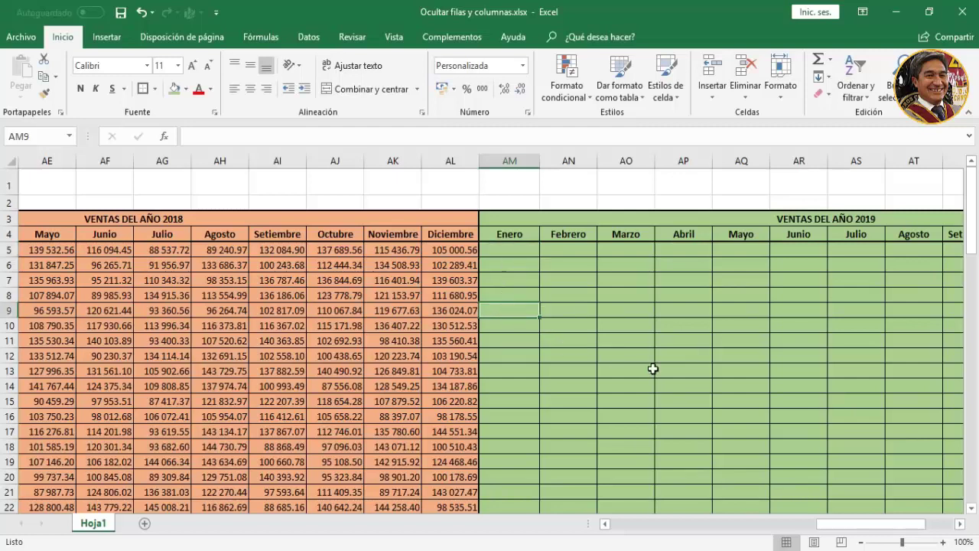
text(142365.89)
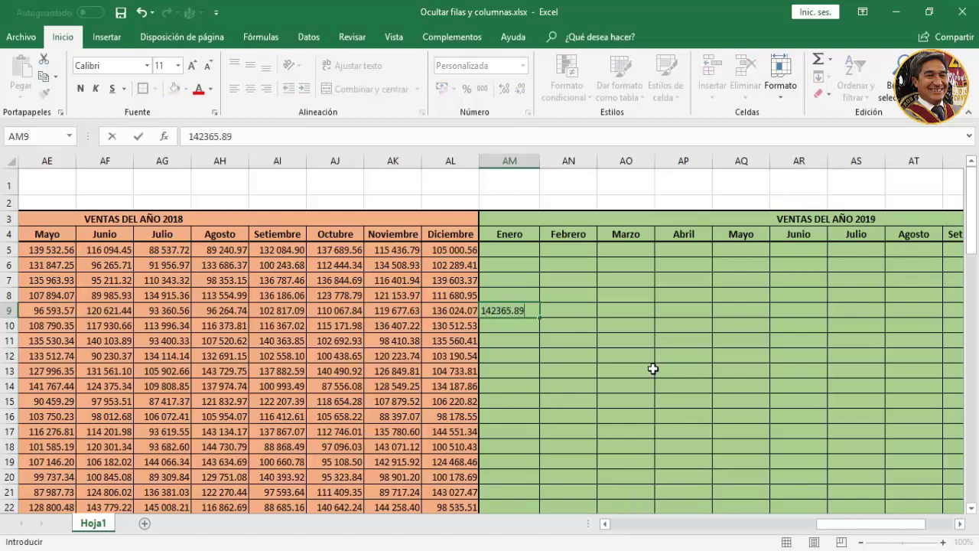
key(Return)
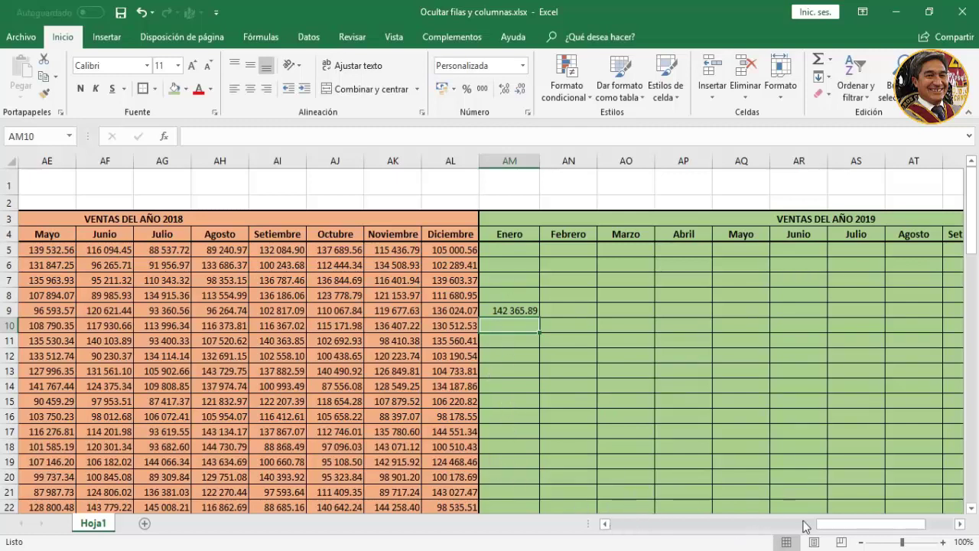
Scroll back to column A and down, then select Sucursal 20 in cell B24
drag(825, 529, 635, 523)
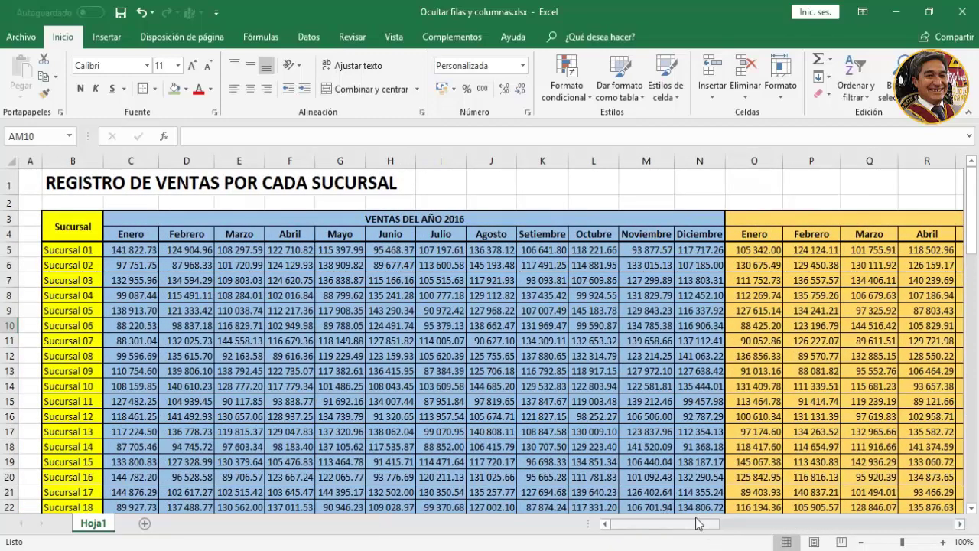
scroll(97, 408, down, 2)
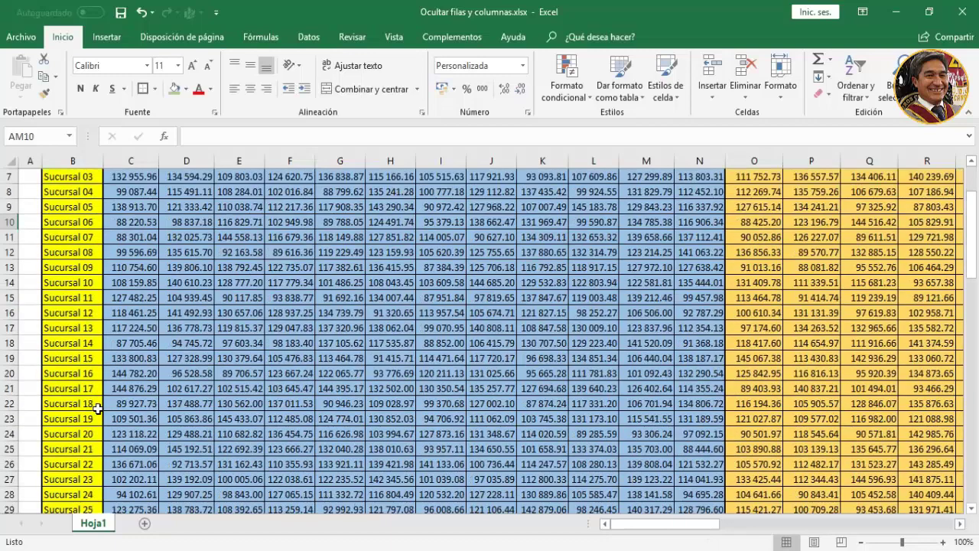
scroll(92, 454, down, 2)
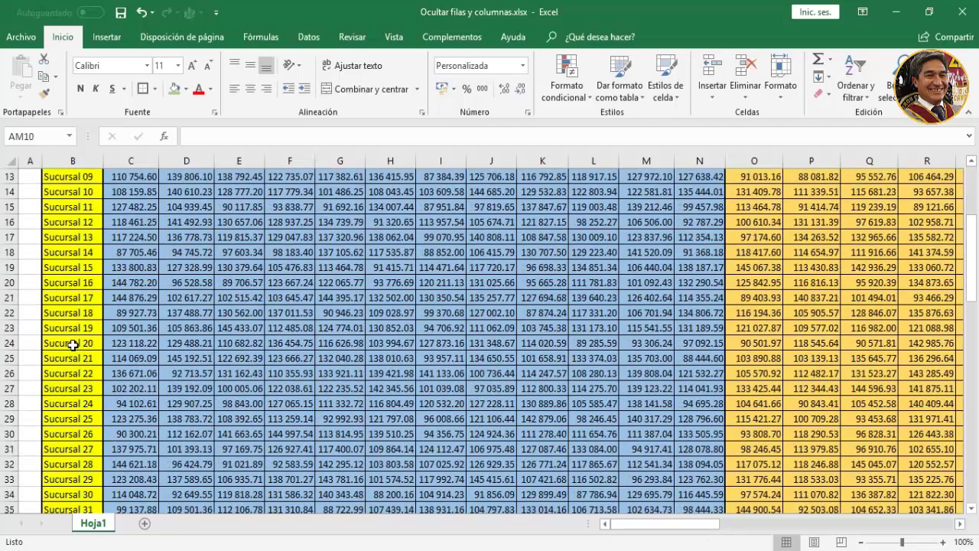
click(72, 345)
key(Right)
Enter 98365.47 in cell AM24 for Sucursal 20, then scroll back to column A
key(Right)
key(Right)
key(Right)
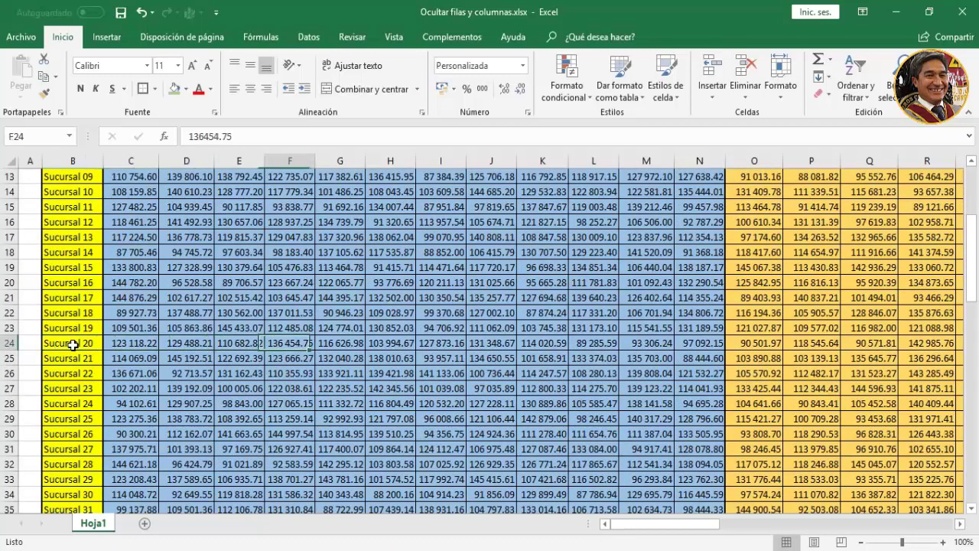
key(Right)
key(Right)
key(Right)
key(Right)
key(Right)
key(Right)
key(Right)
key(Right)
key(Right)
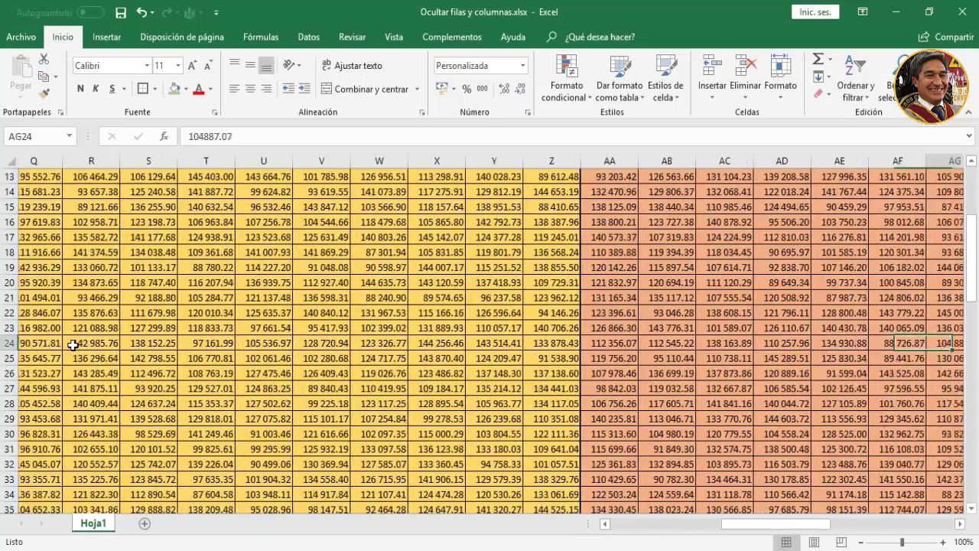
key(Right)
key(Right)
key(Right)
key(Right)
key(Right)
key(Right)
key(Left)
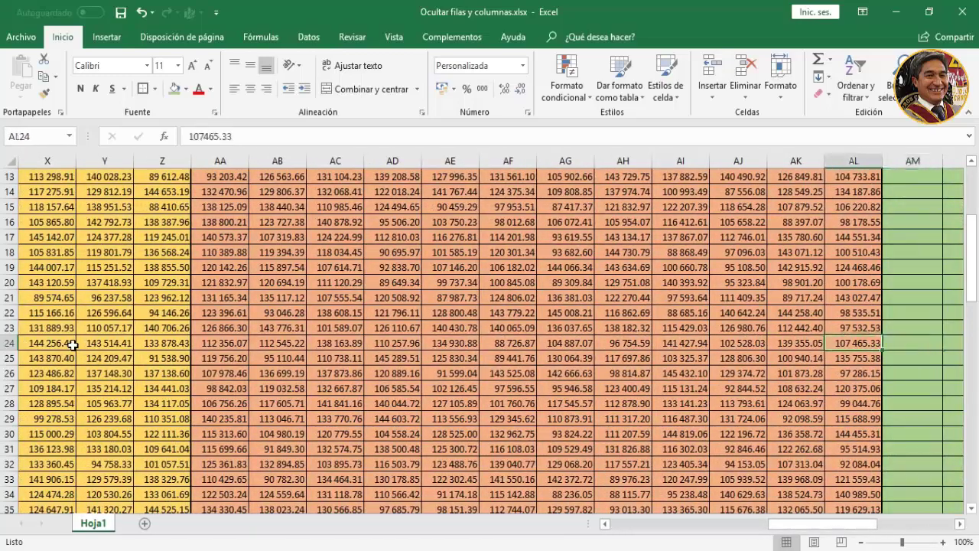
key(Right)
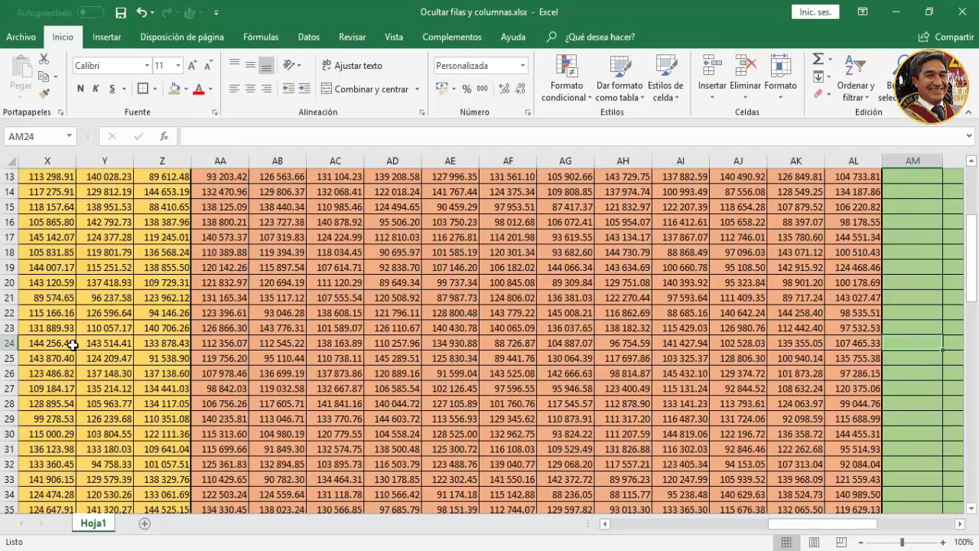
text(98365.47)
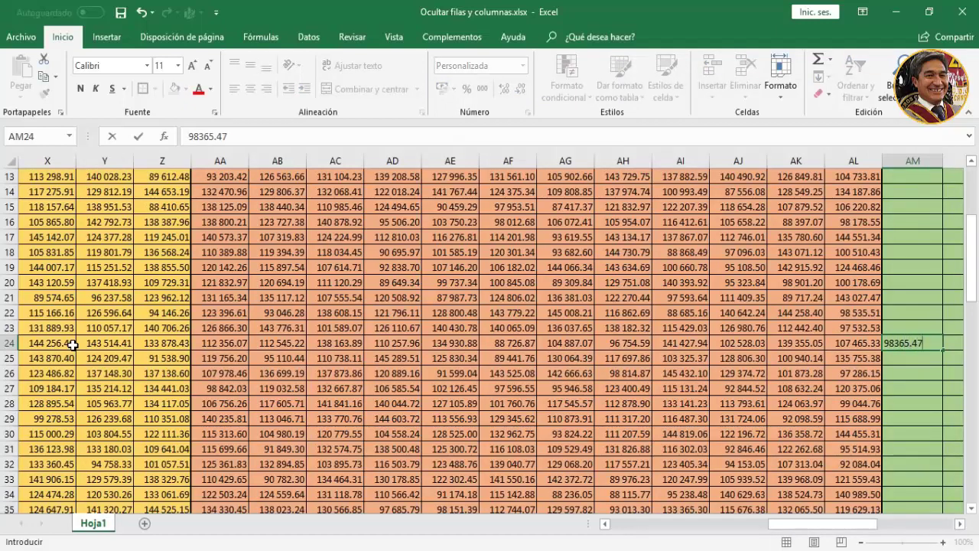
key(Return)
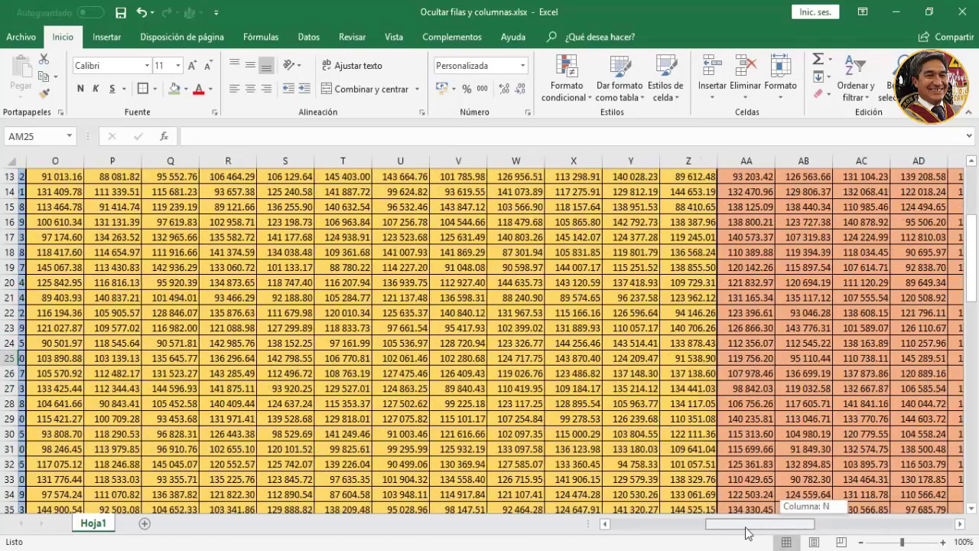
drag(816, 531, 620, 535)
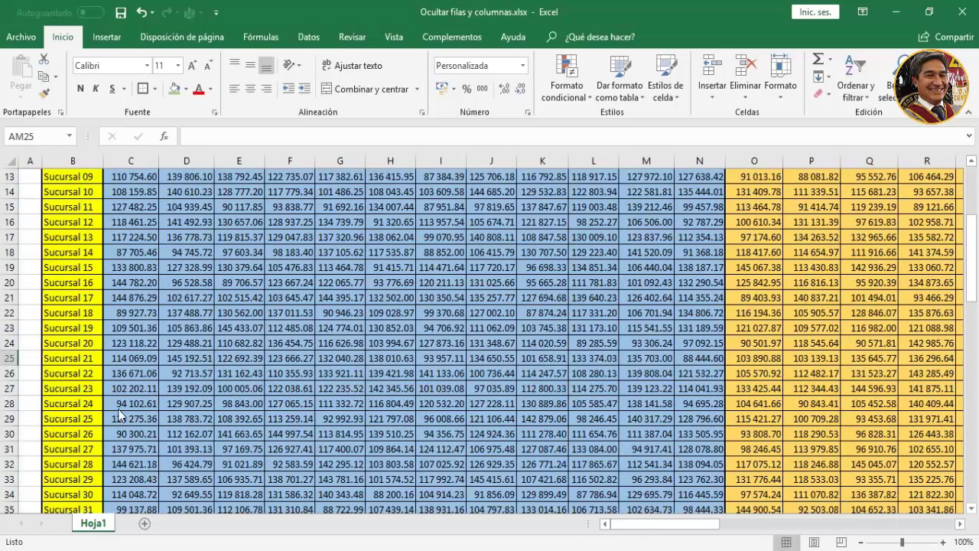
Scroll down to Sucursal 69 and enter 105489.63 in its January 2019 cell AM73
scroll(119, 414, down, 6)
scroll(116, 410, down, 12)
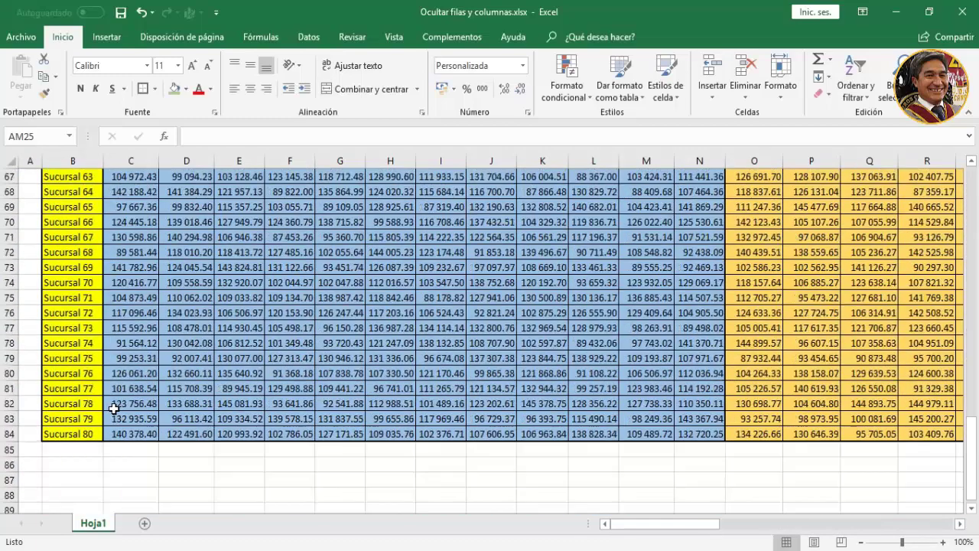
click(89, 270)
key(Right)
key(Right)
key(Right)
key(Right)
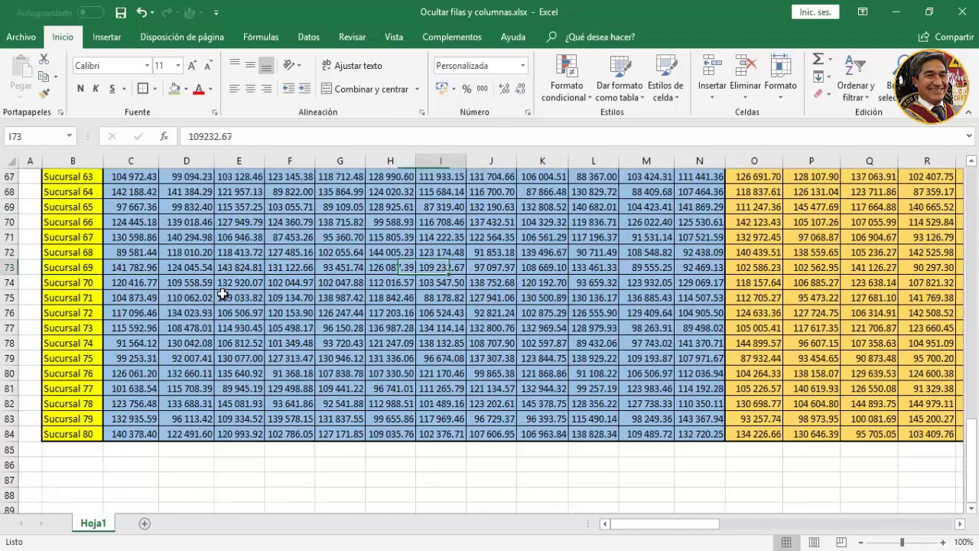
key(Right)
key(Right)
key(Right)
key(Right)
key(Right)
key(Right)
key(Right)
key(Right)
key(Right)
key(Right)
key(Right)
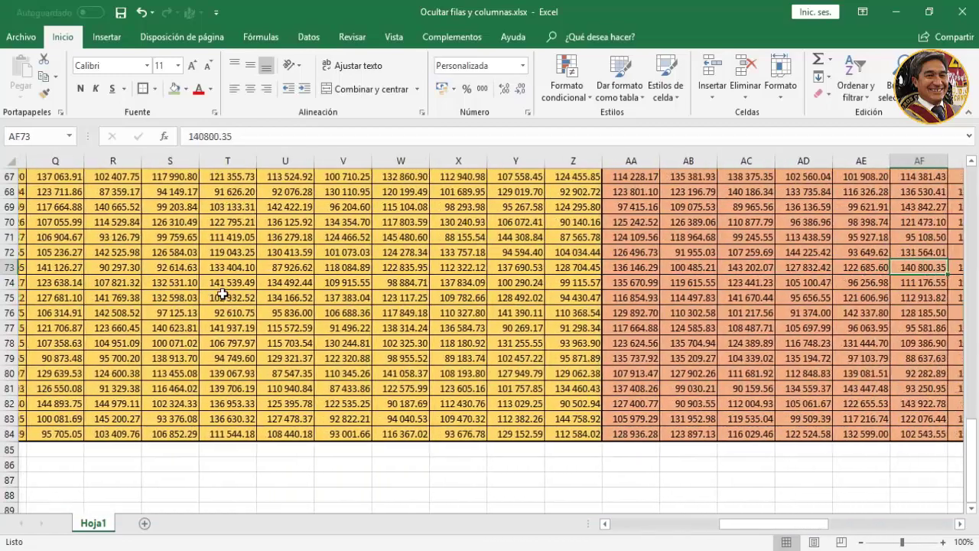
key(Right)
key(Right)
key(Right)
key(Right)
key(Right)
key(Right)
key(Right)
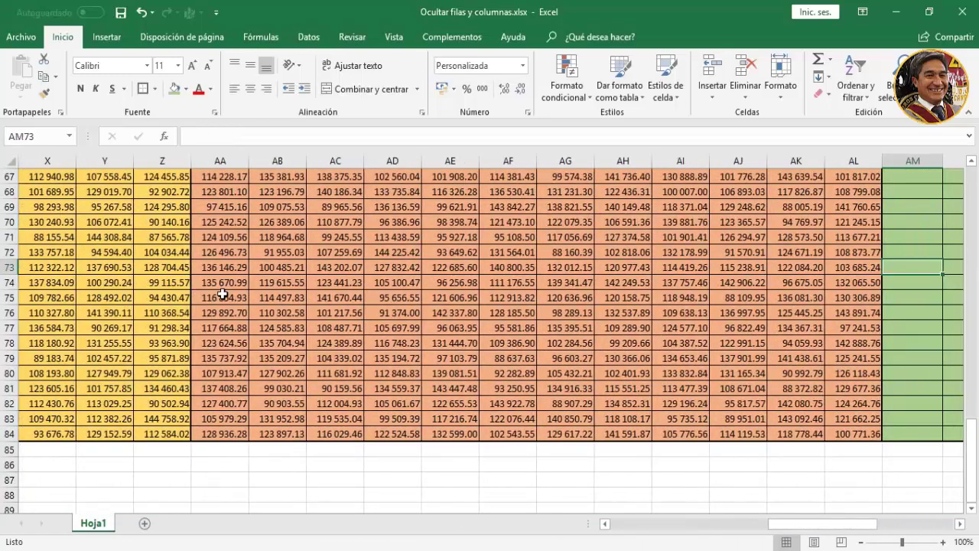
text(105489.63)
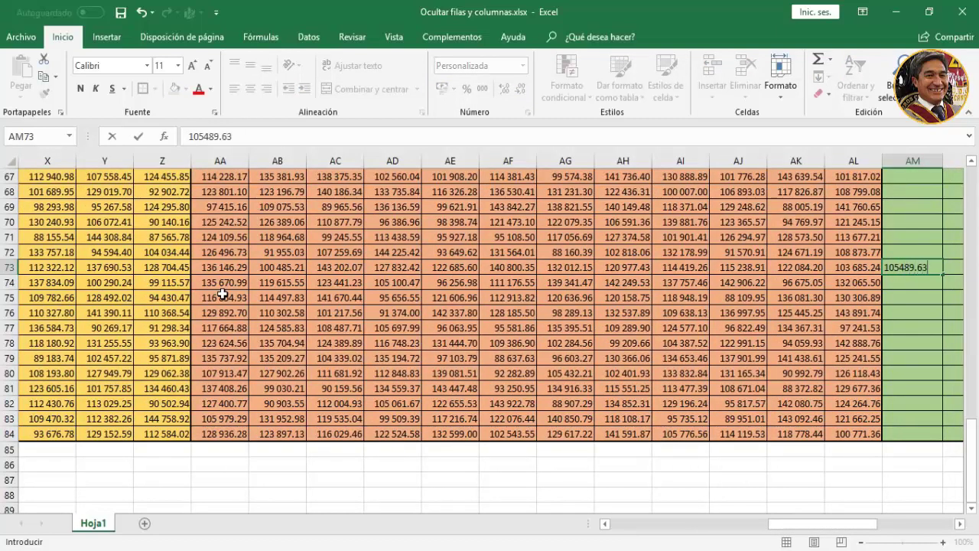
key(Return)
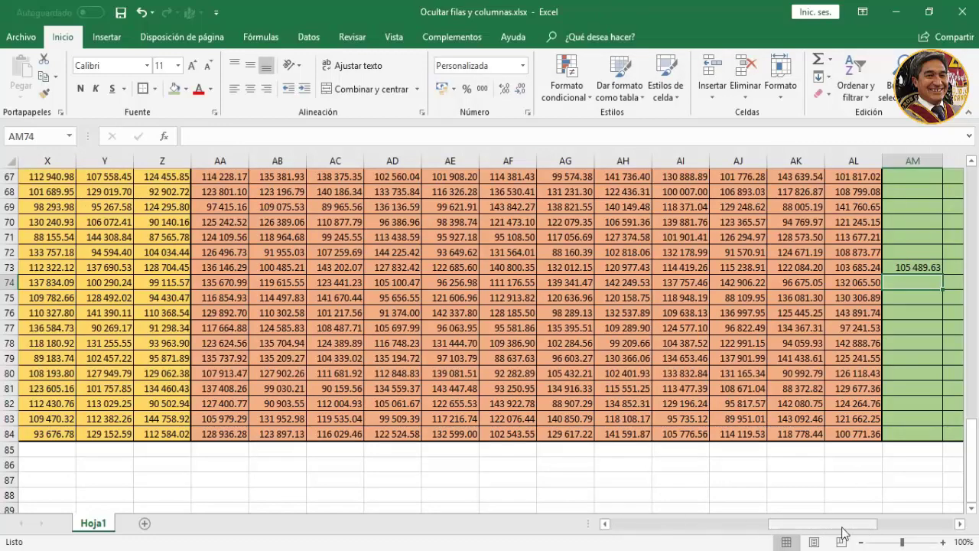
Return to the top-left and select columns C through AL, bringing up their context menu to hide them
scroll(884, 367, up, 5)
scroll(884, 367, up, 11)
scroll(884, 365, up, 6)
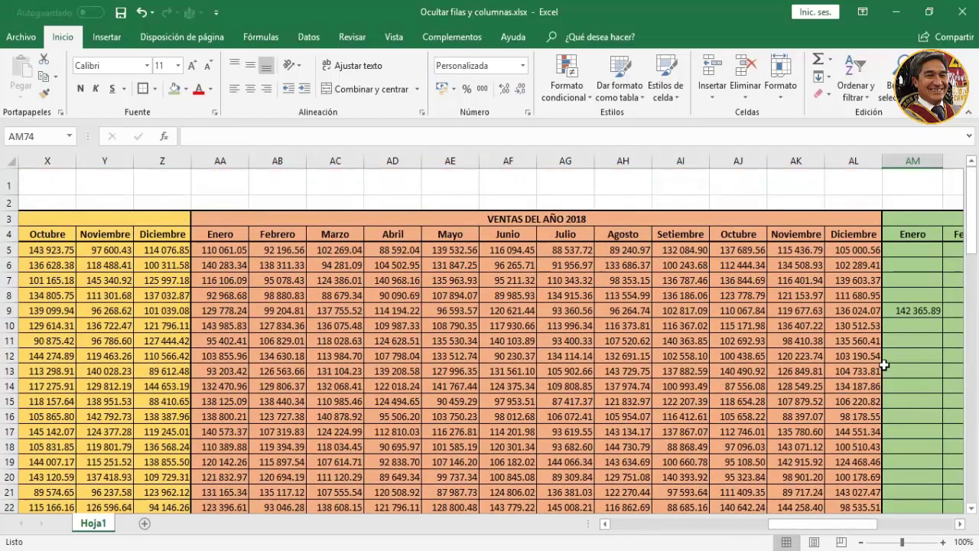
drag(811, 525, 623, 527)
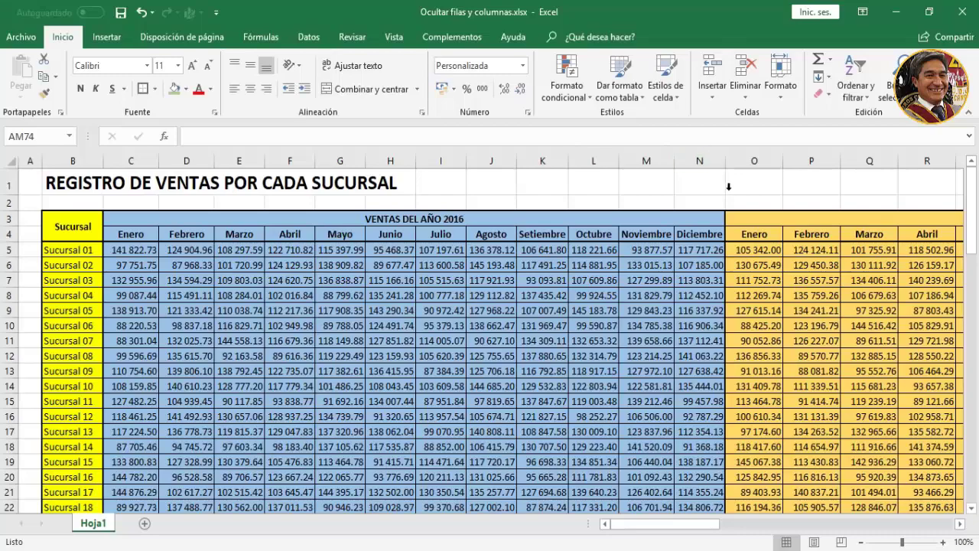
click(140, 158)
drag(141, 158, 976, 184)
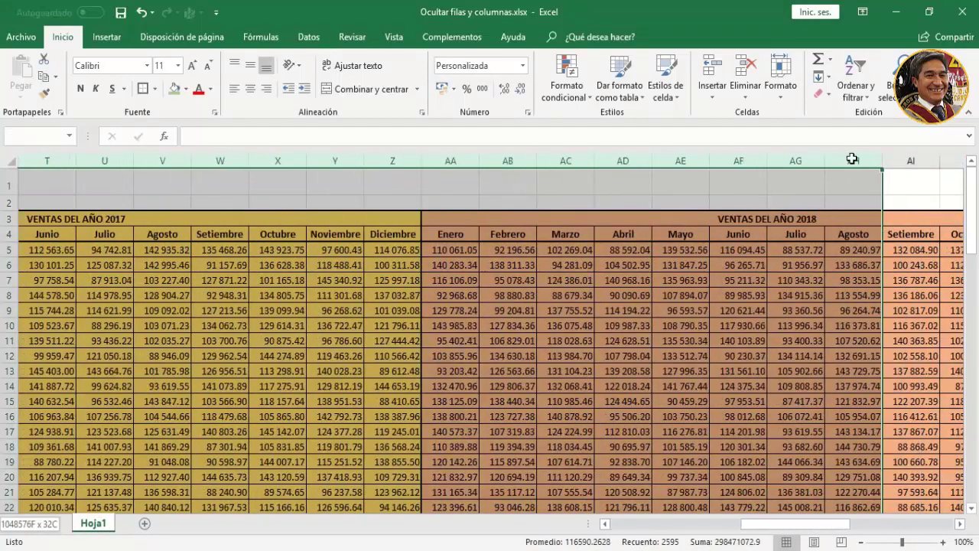
mouse_move(975, 184)
mouse_down()
mouse_move(802, 144)
mouse_move(680, 160)
mouse_up()
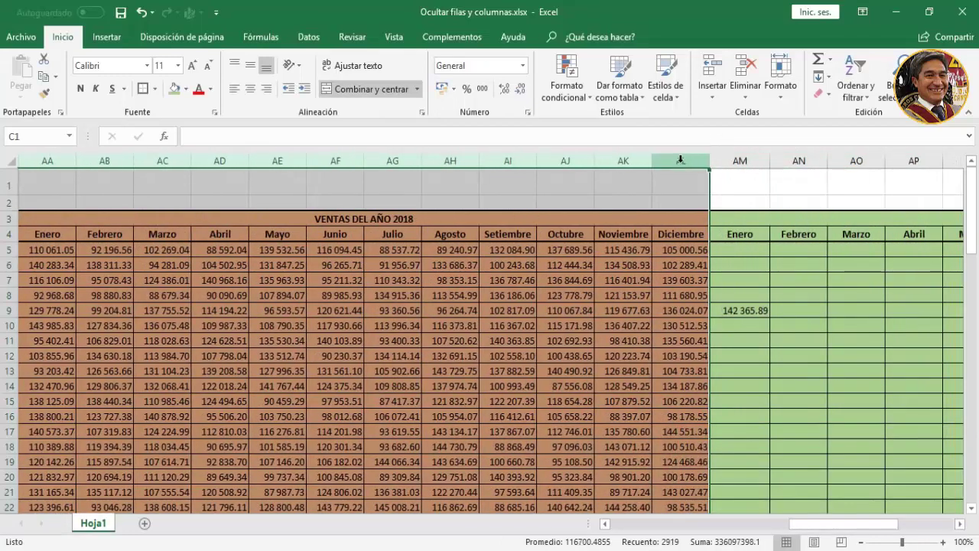
right_click(680, 160)
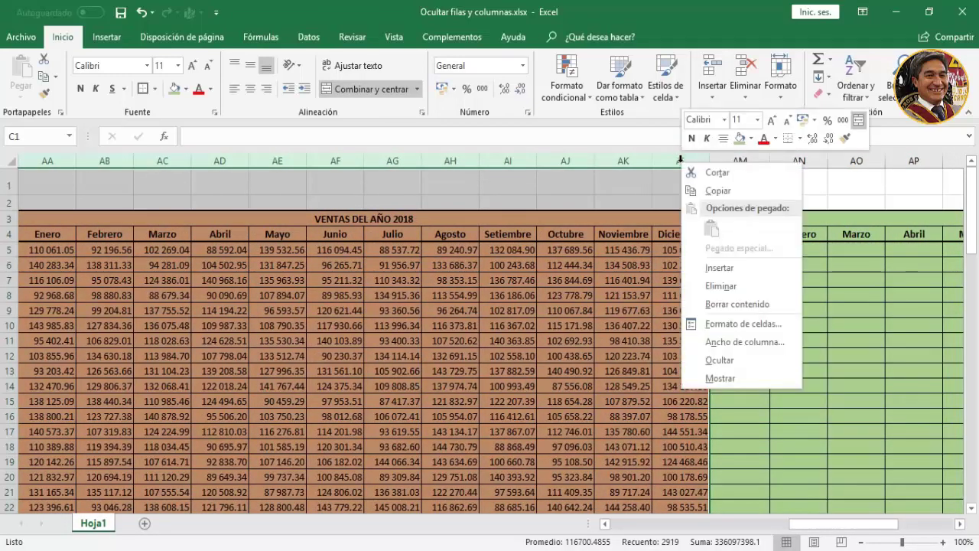
Hide columns C through AL so only the 2019 months sit beside the Sucursal names
click(719, 360)
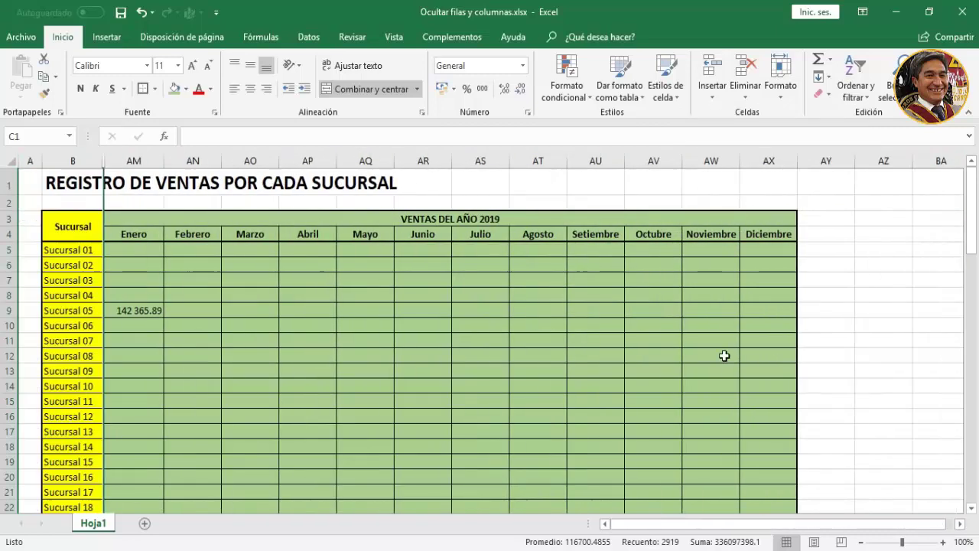
click(192, 296)
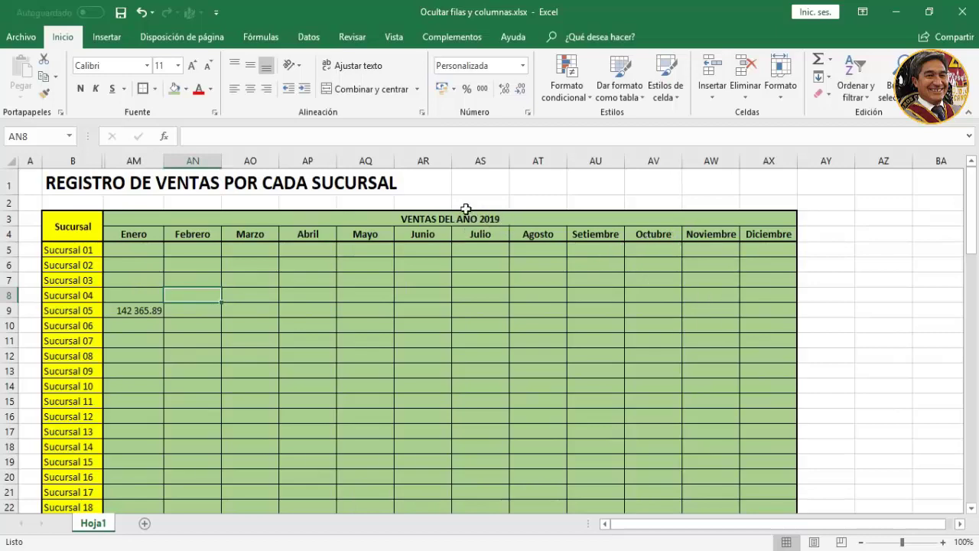
scroll(712, 387, down, 3)
scroll(712, 387, down, 5)
scroll(632, 376, up, 1)
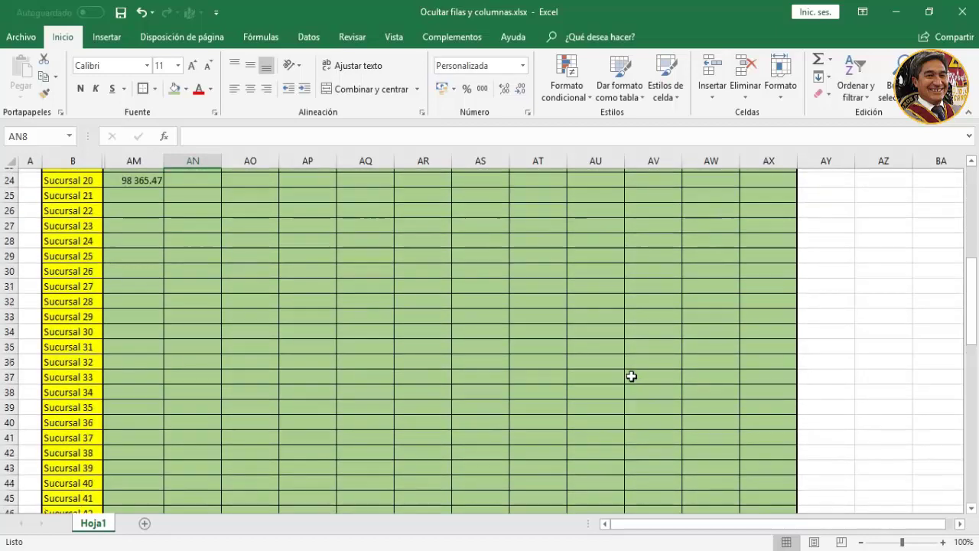
scroll(588, 383, up, 7)
scroll(153, 352, down, 3)
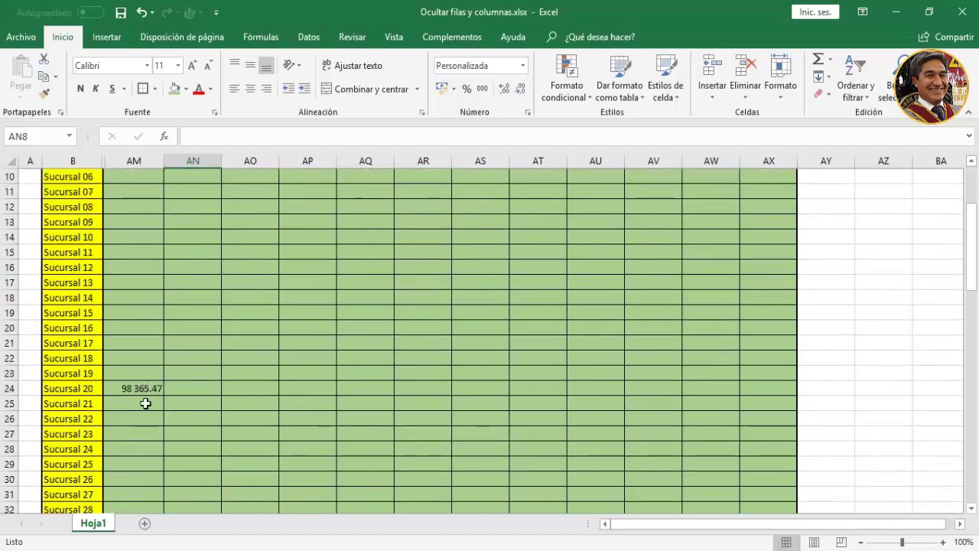
scroll(144, 404, down, 4)
Enter 115 462.32 as Sucursal 25's January 2019 sales in cell AM29
click(114, 282)
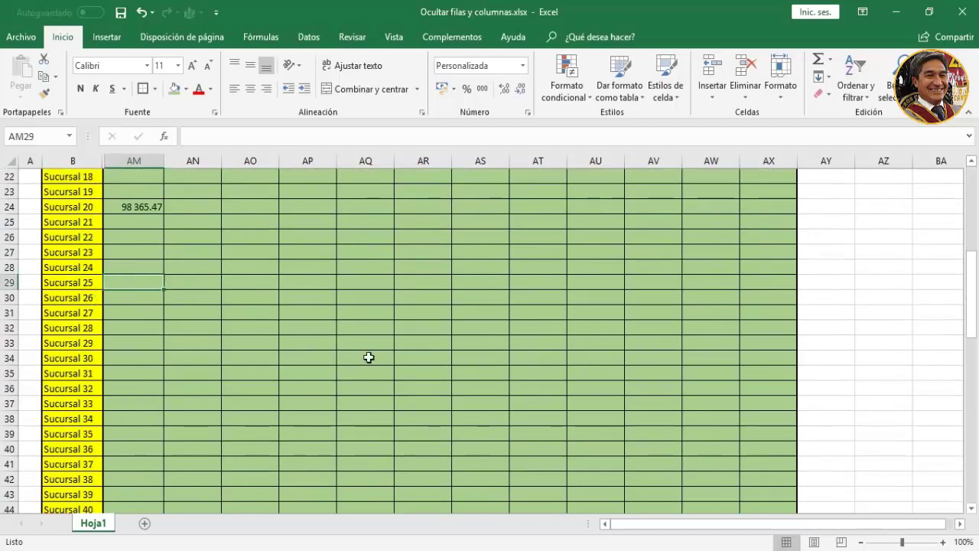
text(1)
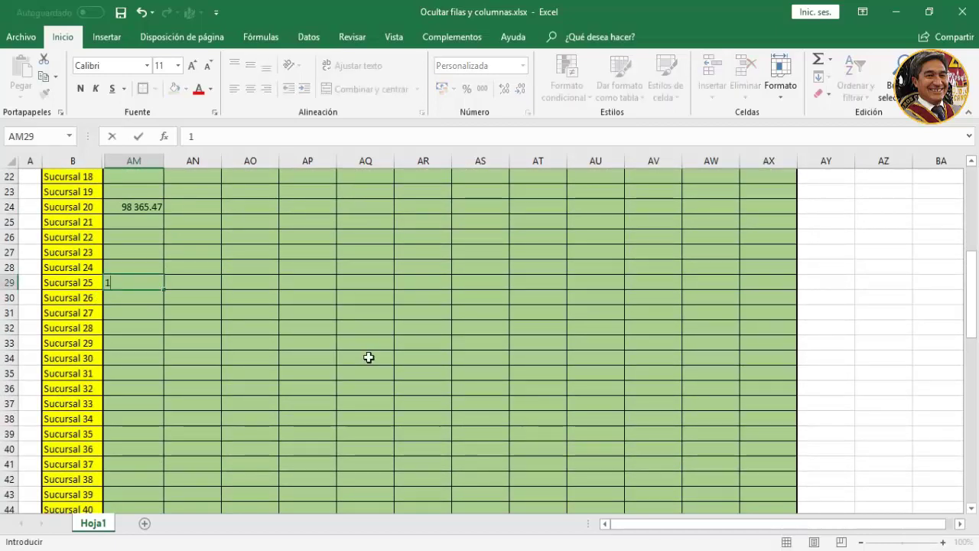
text(15 462)
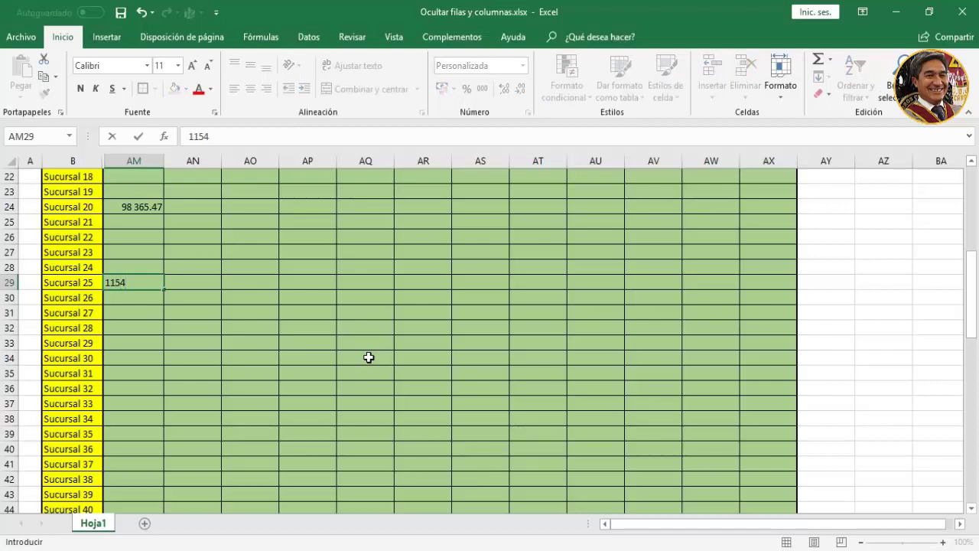
text(.32)
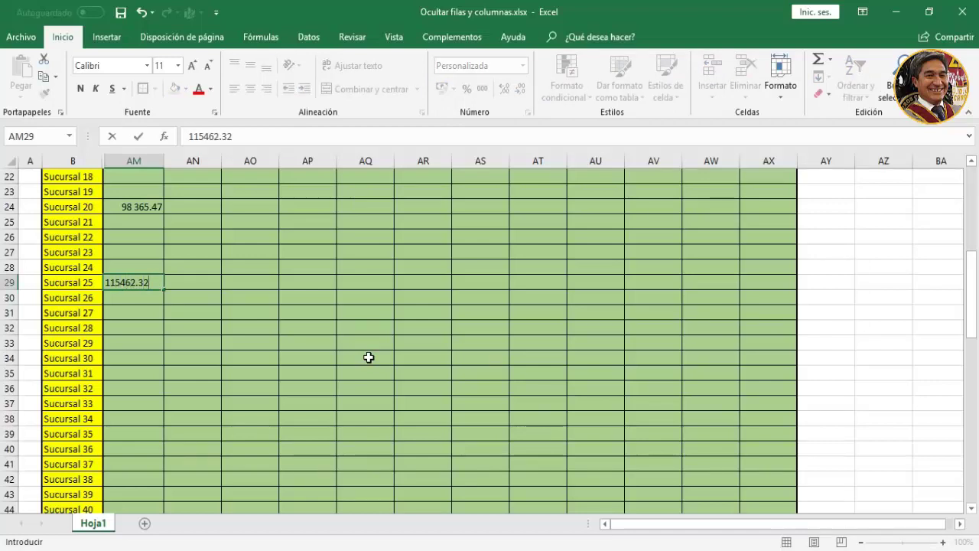
key(Return)
scroll(423, 392, up, 7)
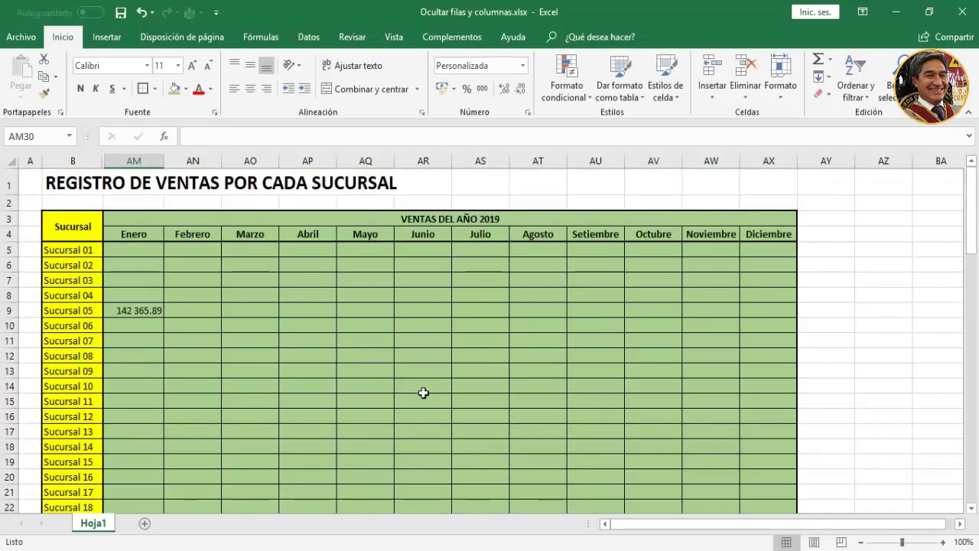
scroll(122, 306, down, 3)
scroll(134, 314, down, 5)
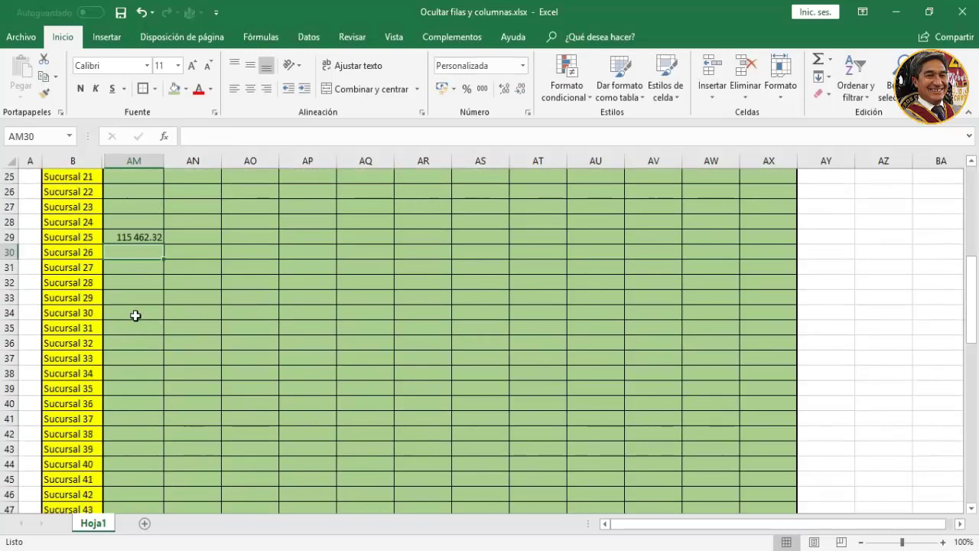
scroll(134, 316, up, 6)
scroll(135, 316, up, 2)
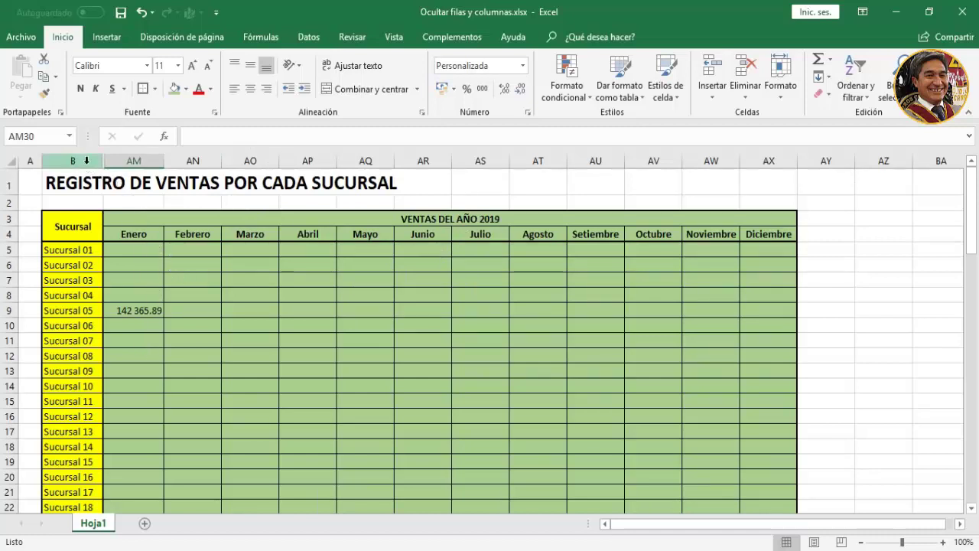
Unhide columns C–AL between B and AM, restoring the 2016 block beside the Sucursal names
drag(86, 160, 123, 158)
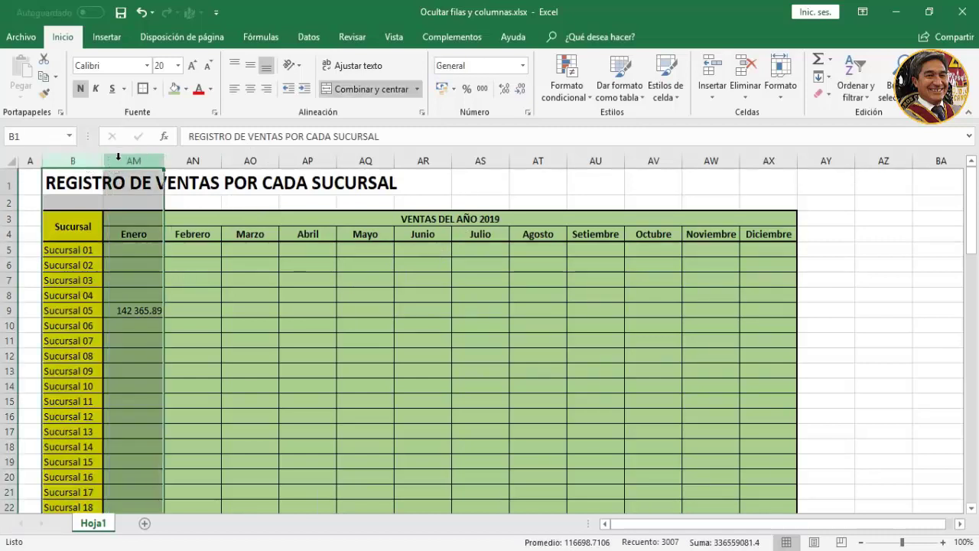
right_click(118, 159)
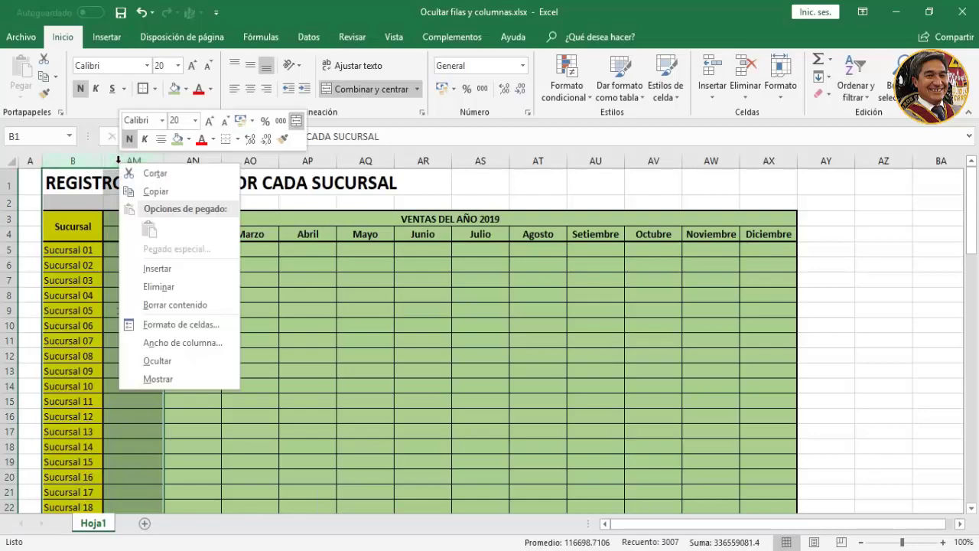
click(178, 381)
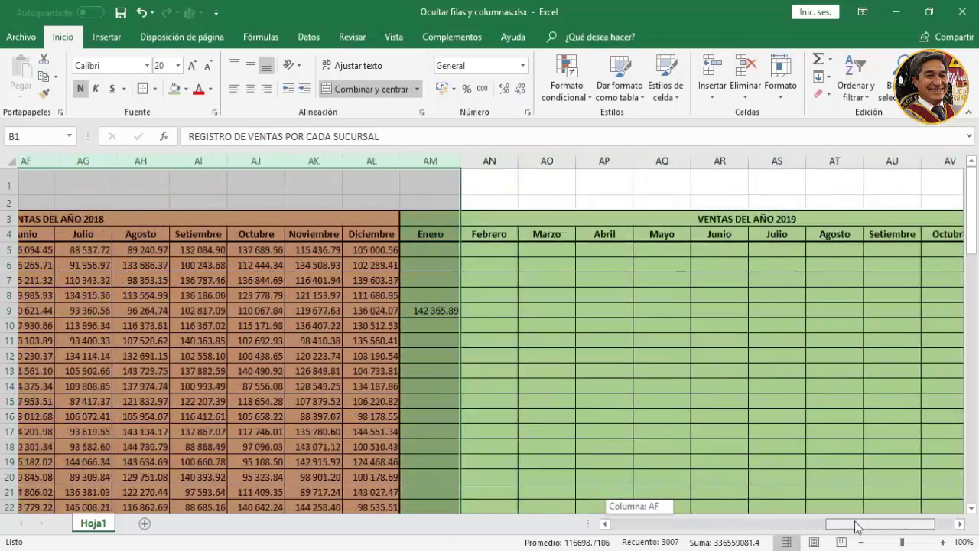
mouse_move(641, 528)
mouse_down()
mouse_move(853, 528)
mouse_move(627, 528)
mouse_up()
click(524, 314)
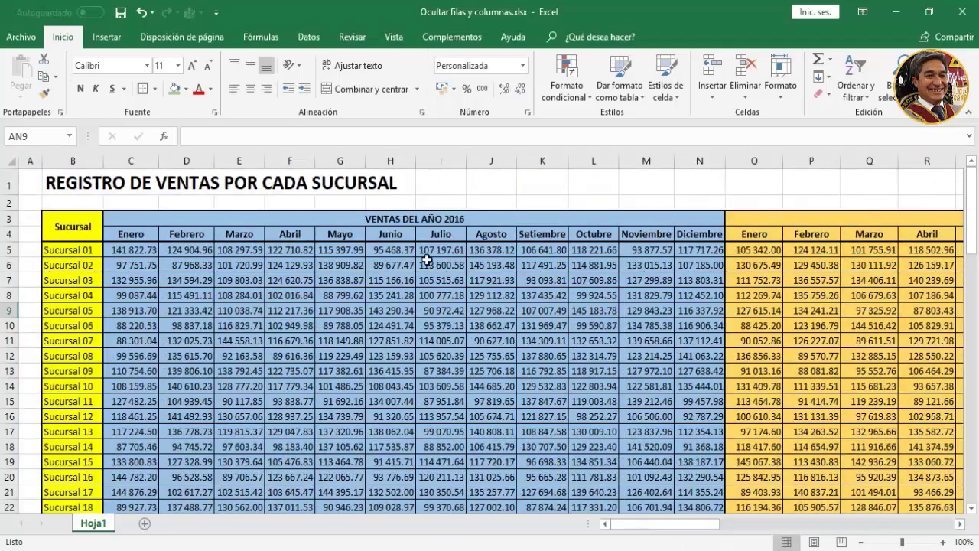
scroll(462, 342, down, 3)
scroll(462, 342, down, 7)
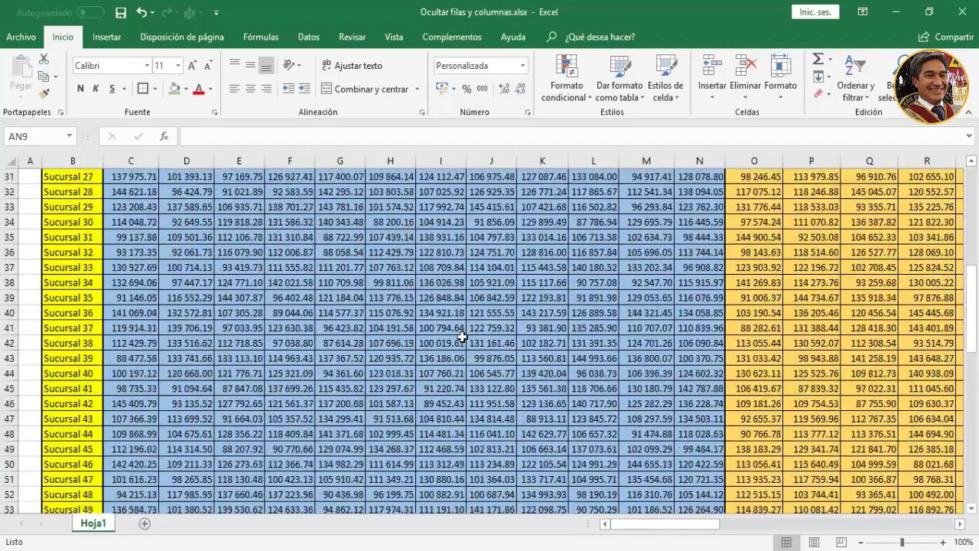
scroll(462, 340, up, 5)
scroll(460, 329, up, 5)
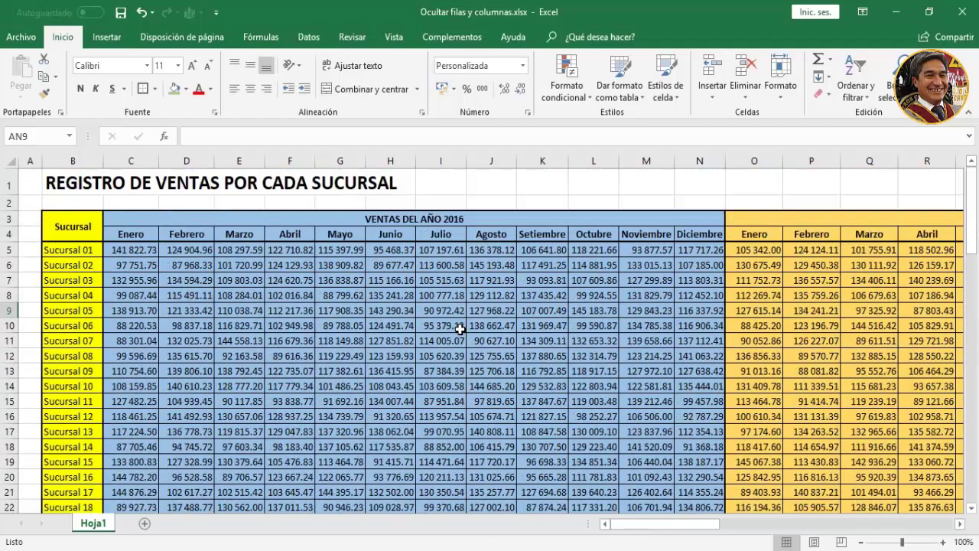